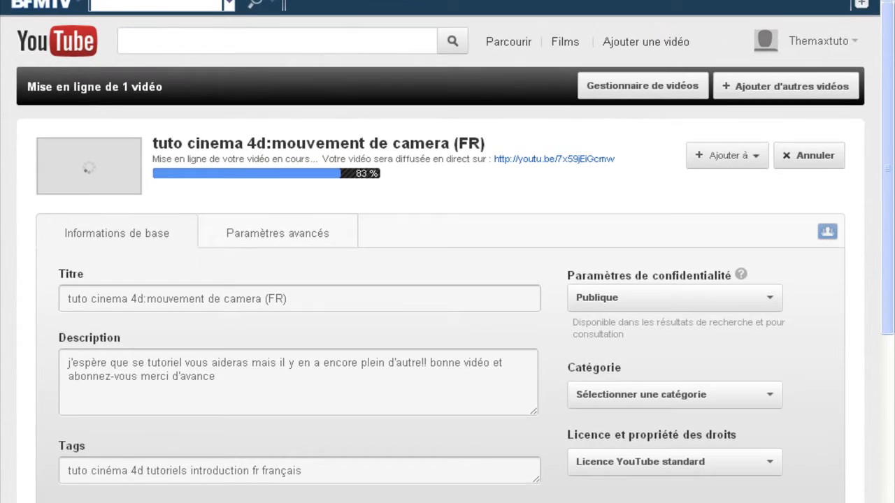
- Switch to CINEMA 4D and apply the HDV/HDTV 720 29.97 film/video preset to the render output
key(alt+Tab)
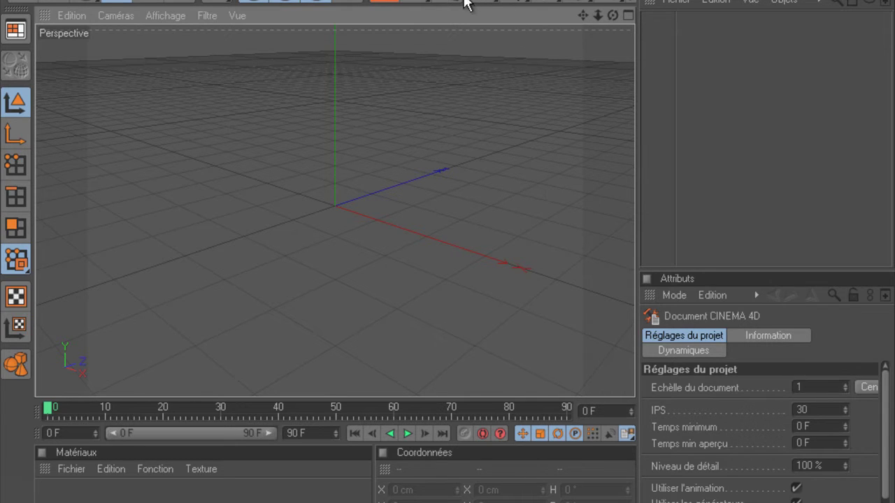
click(441, 1)
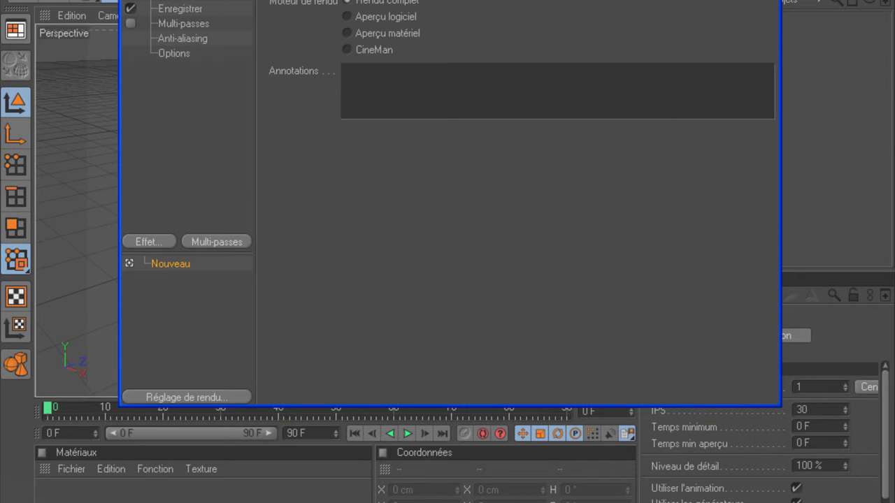
click(199, 1)
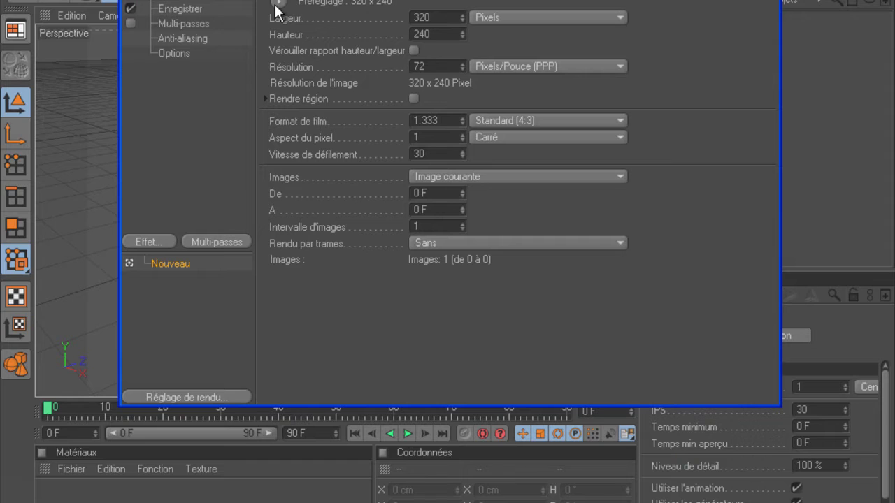
click(278, 4)
mouse_move(309, 53)
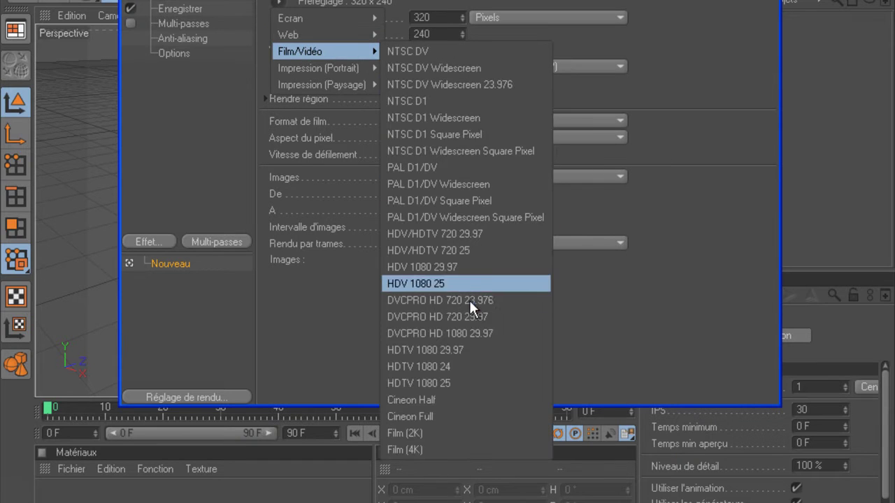
click(478, 234)
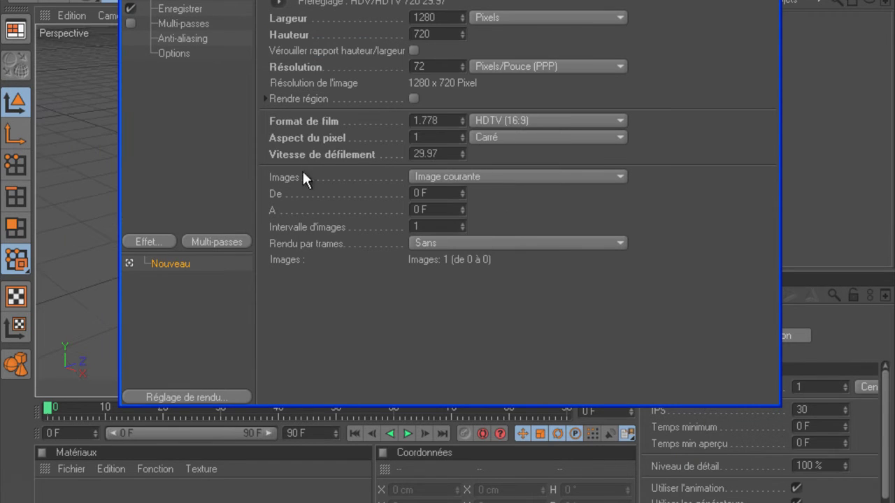
- Set the rendered frame range to cover the animation from 0 F to 90 F
click(413, 176)
click(474, 238)
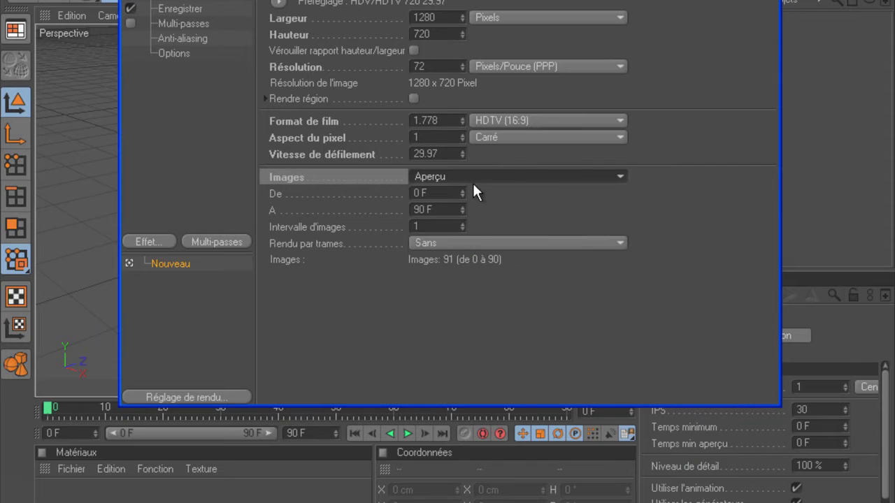
click(472, 179)
click(470, 226)
- Set the render to save as "intro explosion" in the Film QuickTime format, in the CINEMA 4D program folder
click(196, 10)
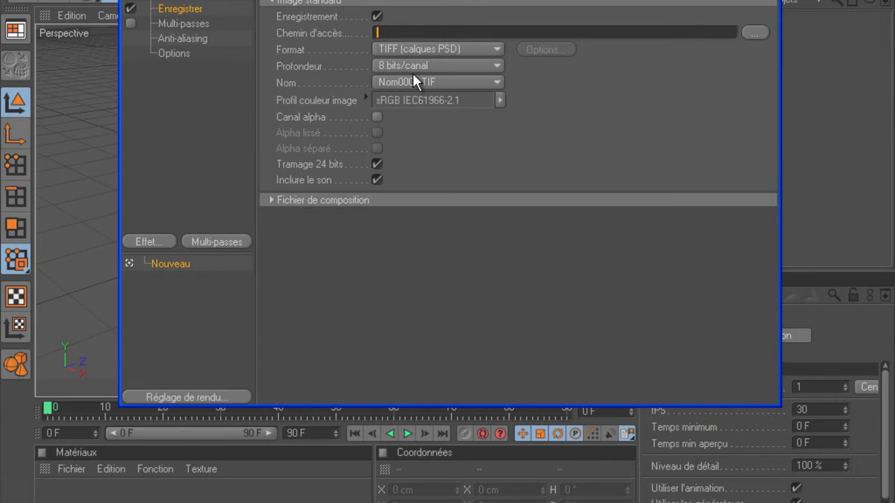
text(intro explosion)
click(451, 45)
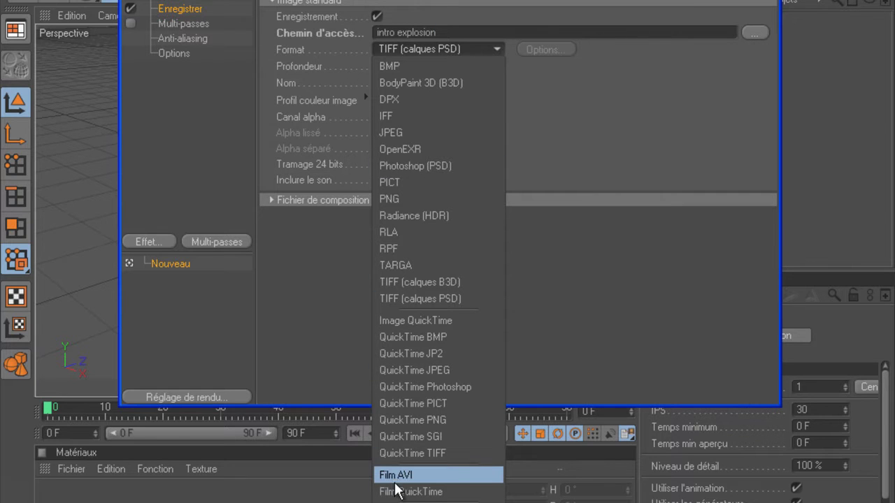
click(419, 492)
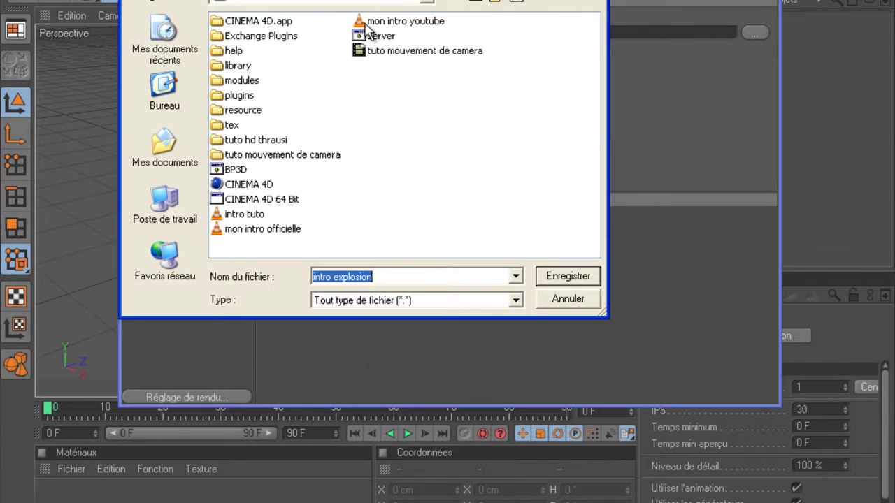
click(568, 277)
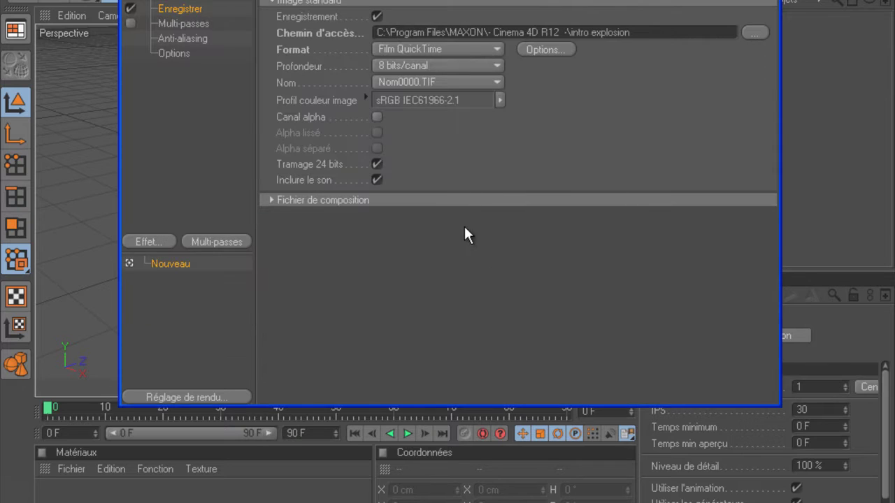
- Set the render anti-aliasing to Au mieux with a maximum level of 2x2, and close the render settings
click(178, 38)
click(439, 1)
click(447, 50)
click(432, 83)
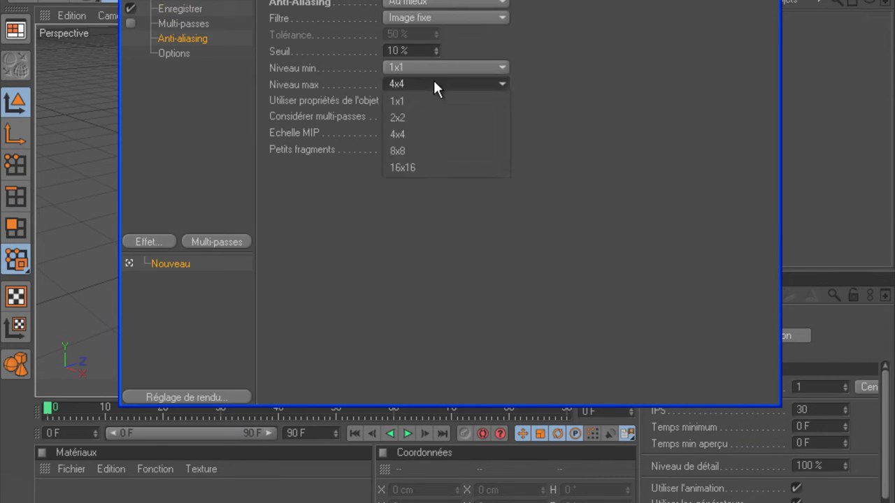
click(412, 119)
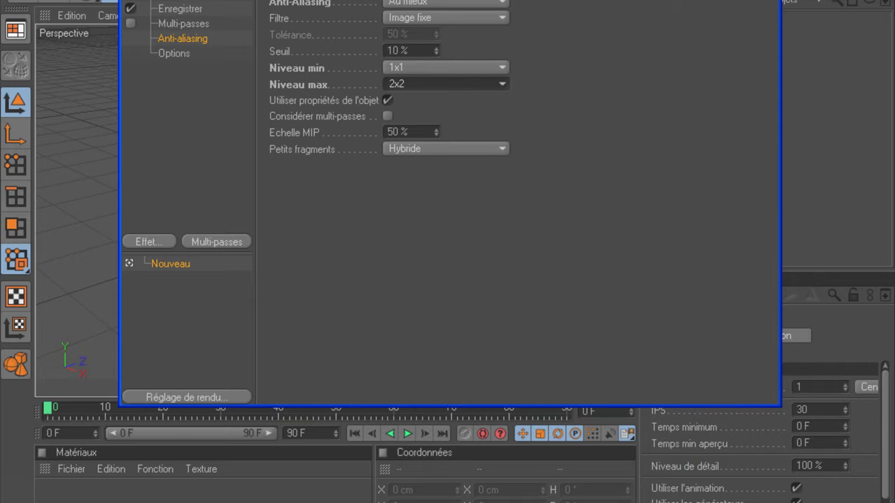
click(771, 0)
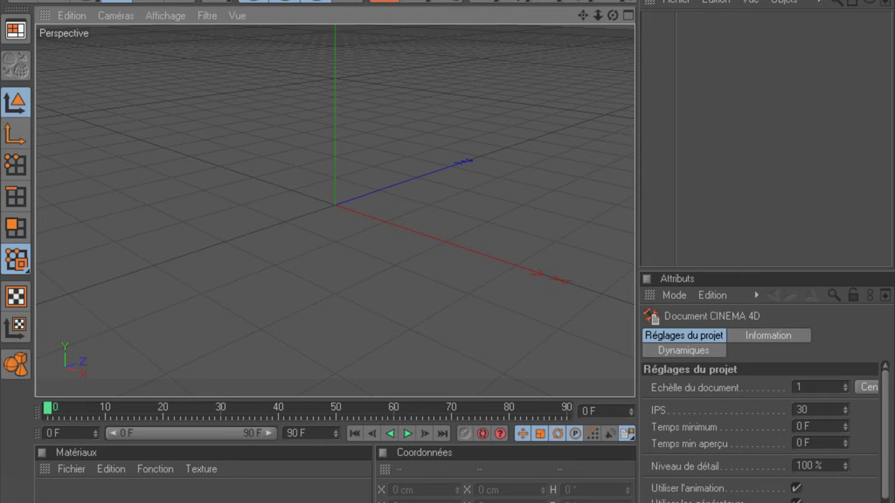
- Add a Mo Texte object and move it to about X -108 cm, Z -104 cm
click(474, 0)
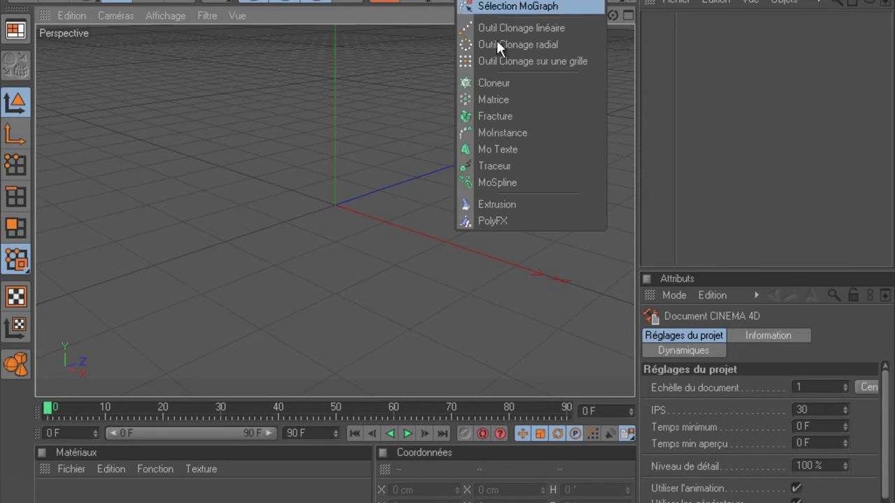
click(496, 149)
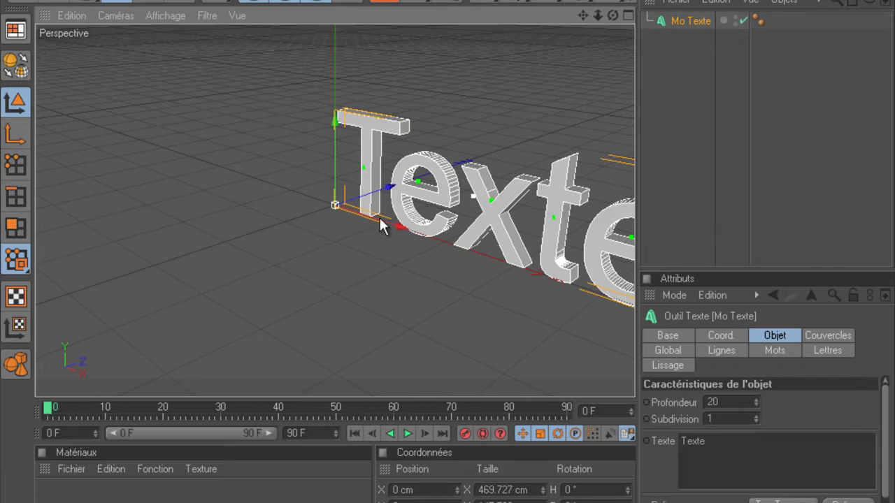
drag(380, 218, 277, 209)
- Replace the Mo Texte object's default text with "tutoriel"
double_click(728, 448)
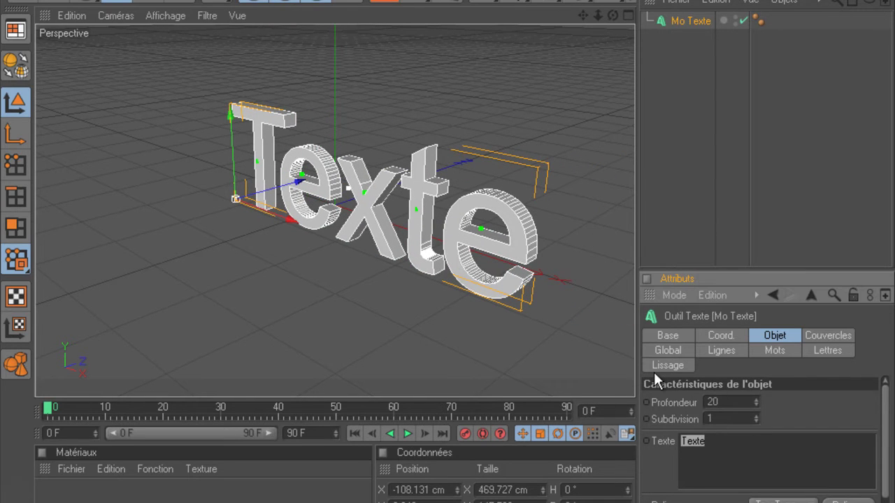
key(BackSpace)
text(tutoriel)
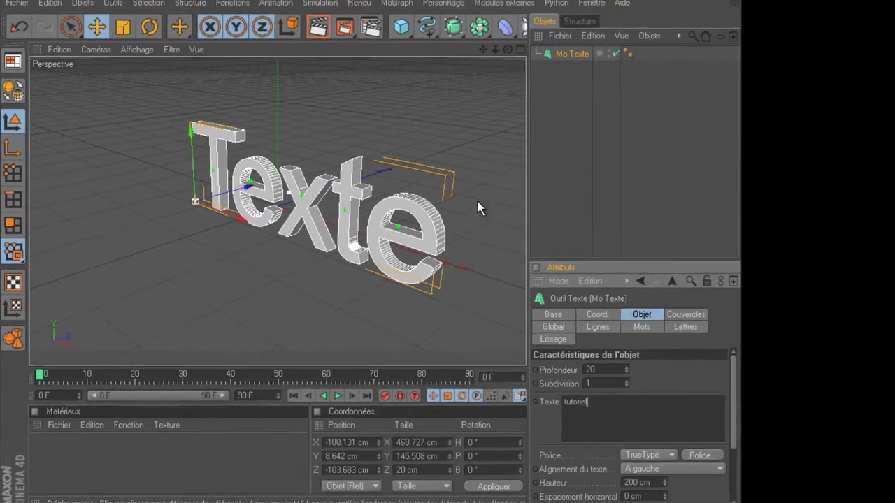
click(480, 206)
click(259, 198)
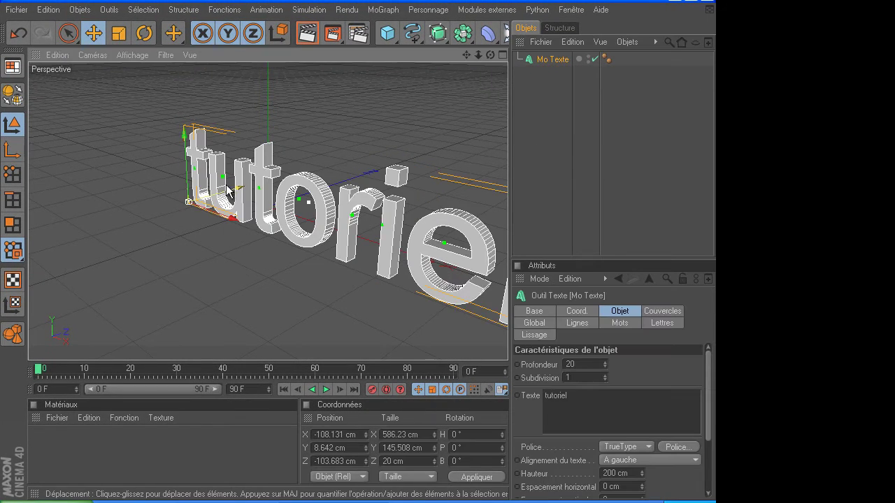
- Move the text to about X -305 cm, Z -21 cm and set its depth to 60
mouse_move(231, 229)
mouse_down()
mouse_move(360, 241)
mouse_move(242, 220)
mouse_up()
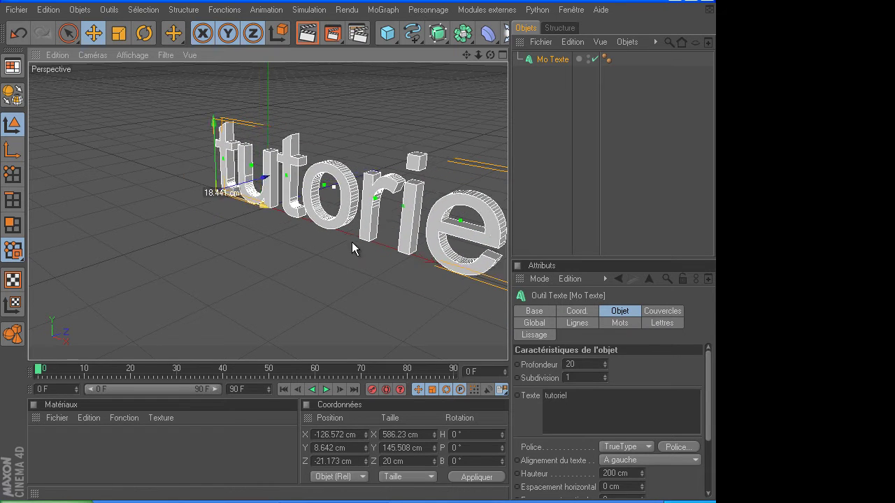
click(591, 365)
text(60)
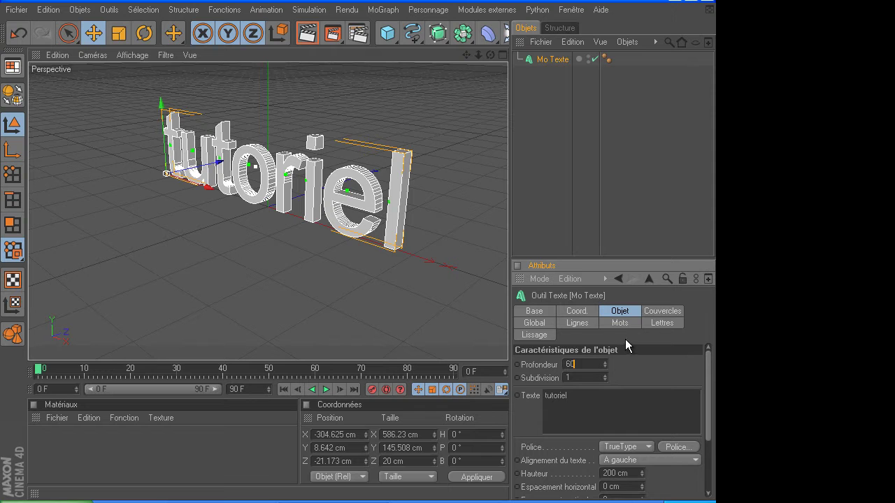
key(Return)
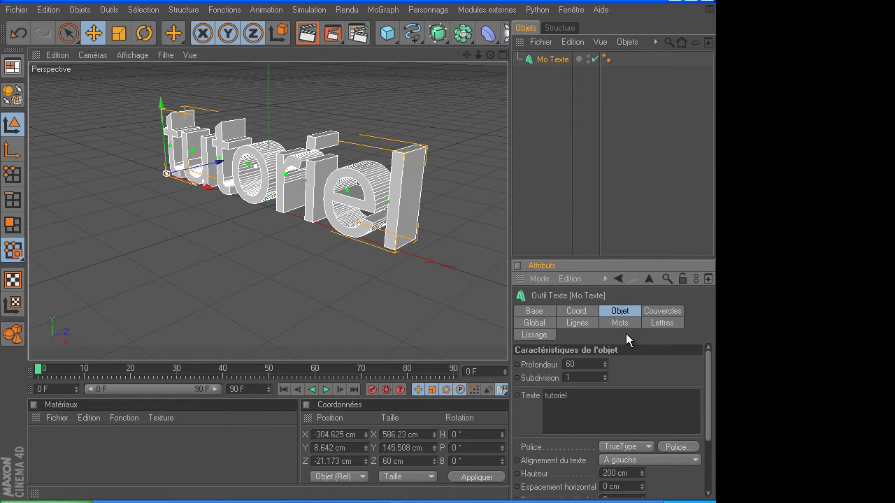
- Change the text's font to Transformers Movie
click(690, 447)
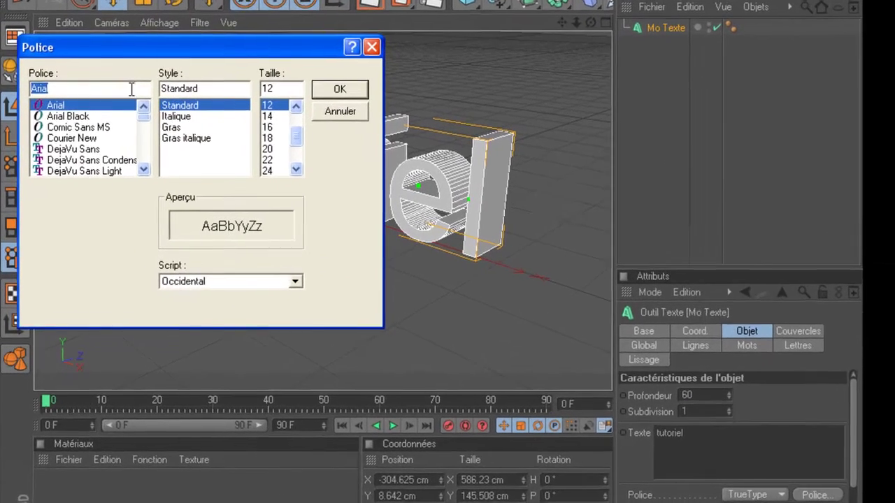
scroll(115, 143, down, 9)
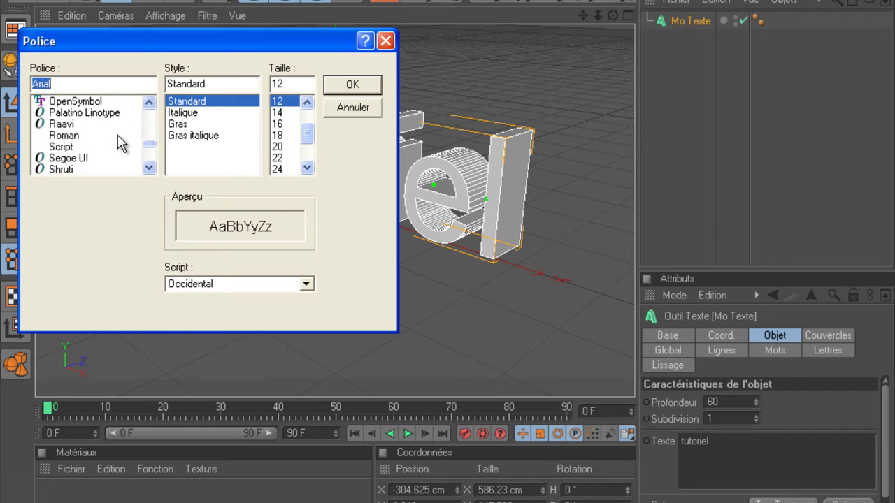
scroll(119, 143, down, 2)
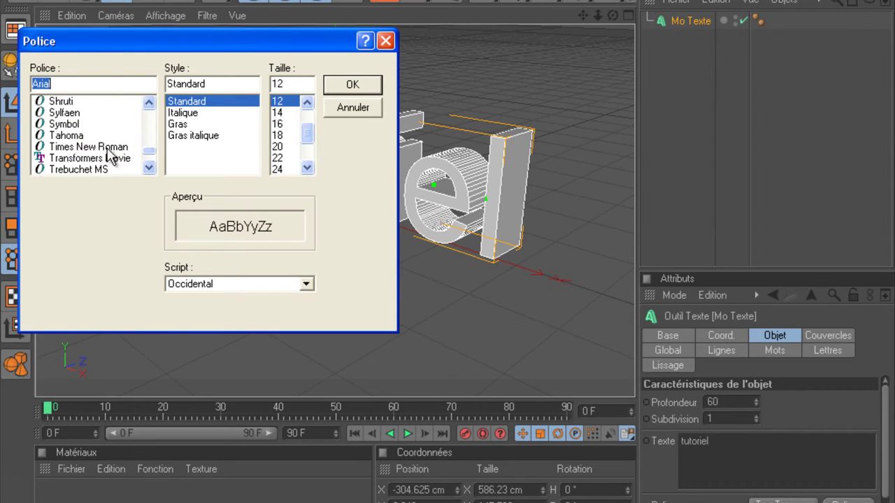
click(110, 159)
click(357, 88)
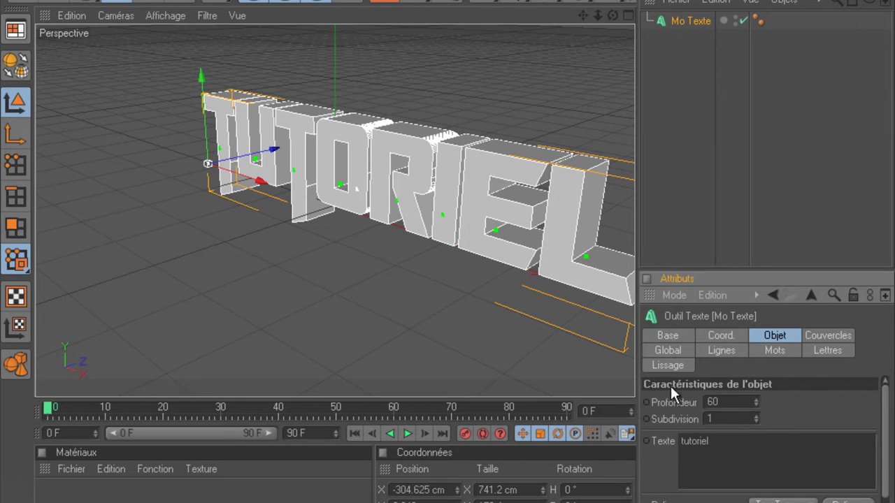
- Set both the start and end caps of the text to Couvercle et biseau
click(832, 336)
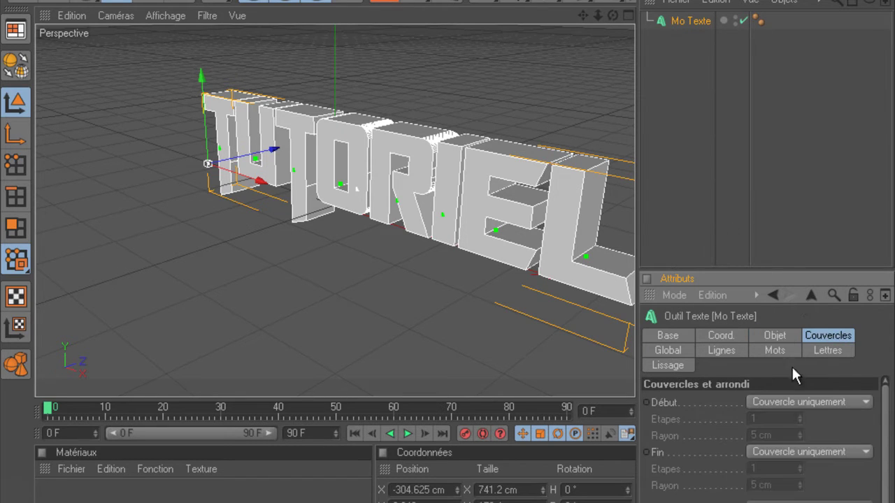
click(774, 404)
click(789, 475)
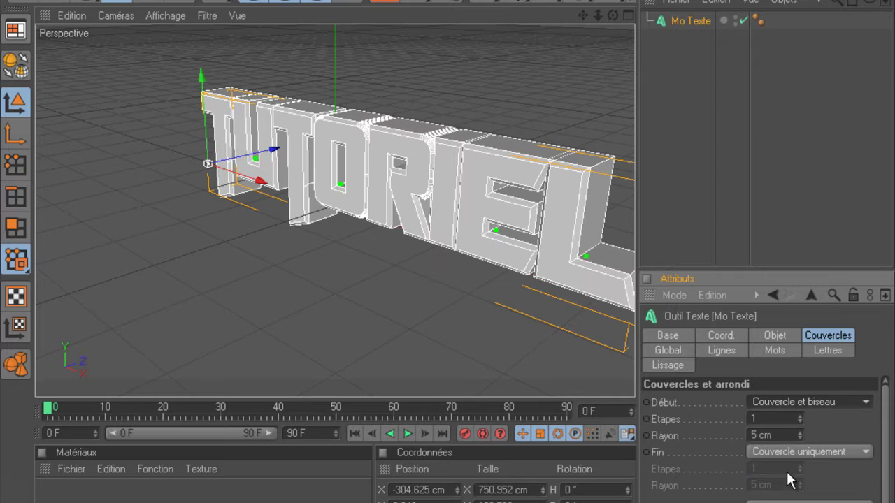
click(791, 447)
click(797, 502)
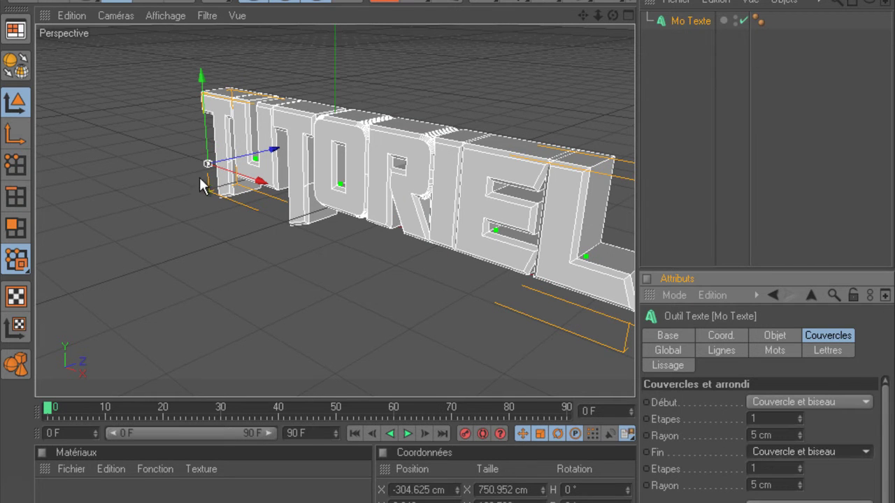
- Move the beveled text along the X axis to about -481 cm
drag(255, 177, 207, 161)
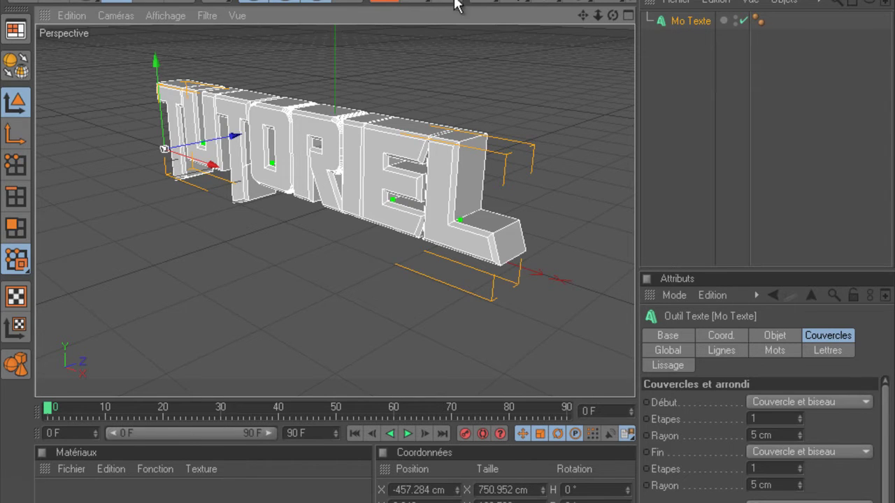
drag(217, 160, 419, 241)
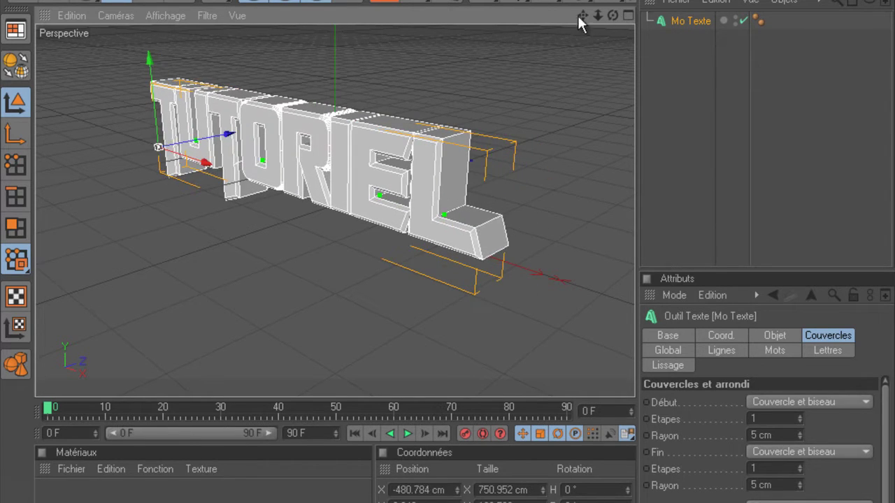
drag(616, 13, 577, 59)
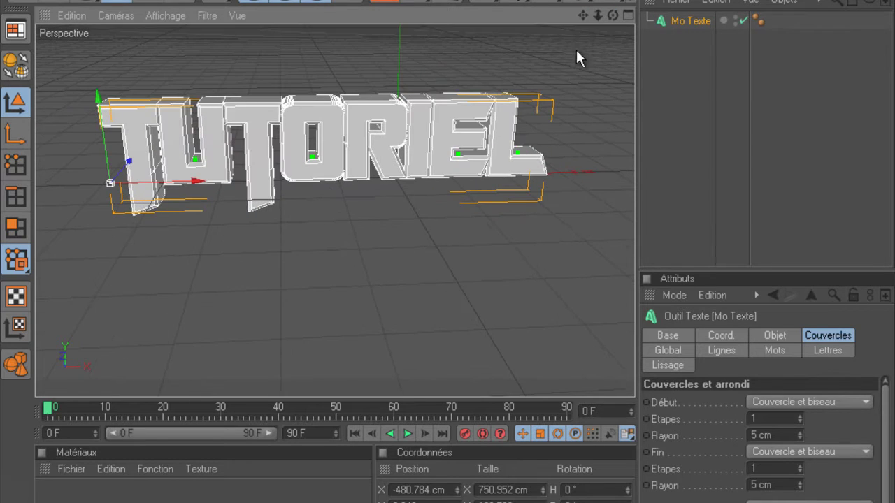
mouse_move(581, 15)
mouse_down()
mouse_move(447, 250)
mouse_move(576, 18)
mouse_up()
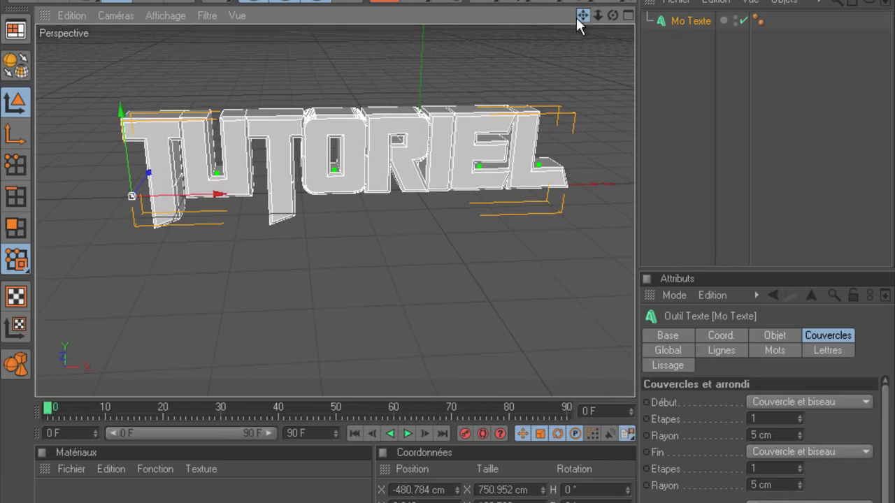
- Create a new material and open it in the material editor
click(63, 469)
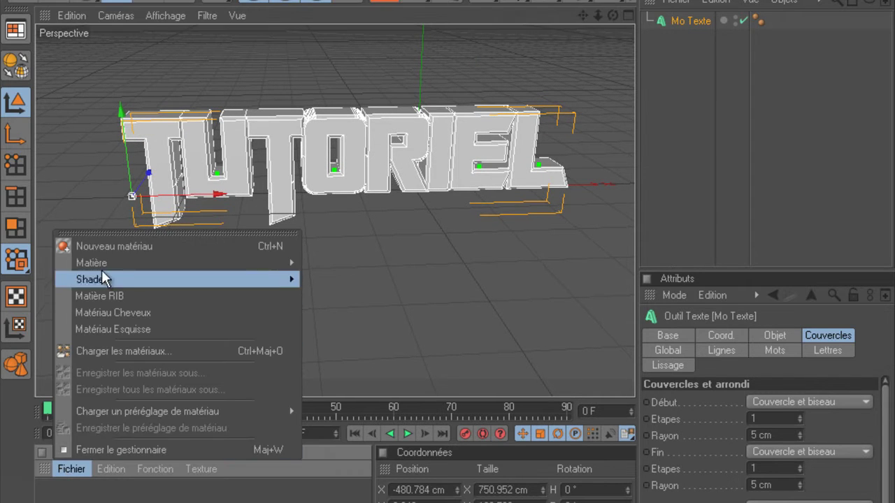
click(136, 260)
click(77, 469)
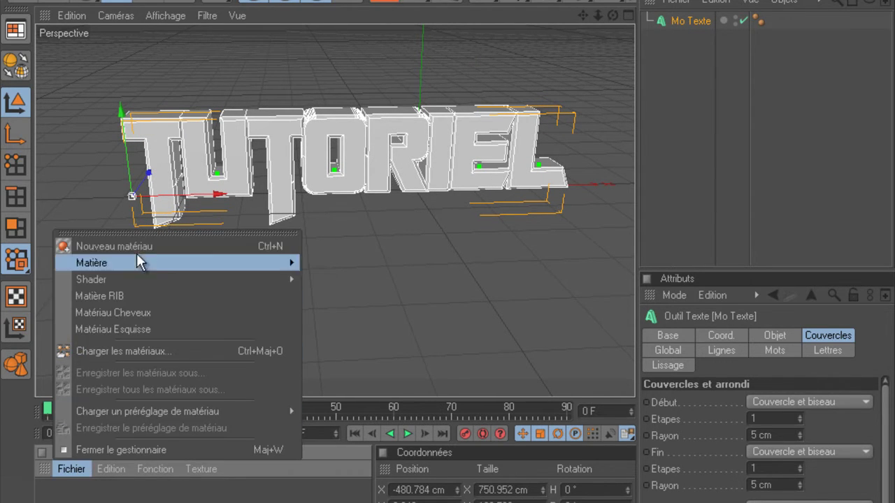
click(136, 257)
double_click(54, 500)
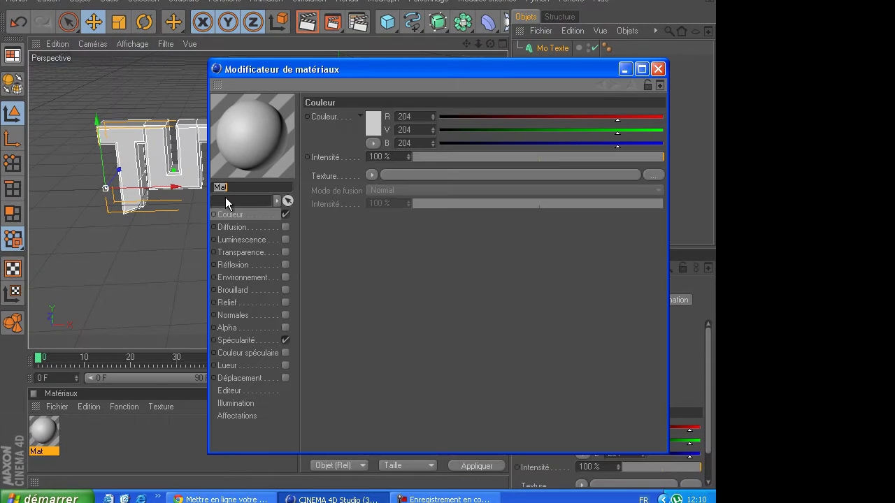
- Set the material's colour to cyan (R 0, V 238, B 255) and enable Réflexion at 50 % intensity
click(375, 130)
drag(375, 130, 407, 81)
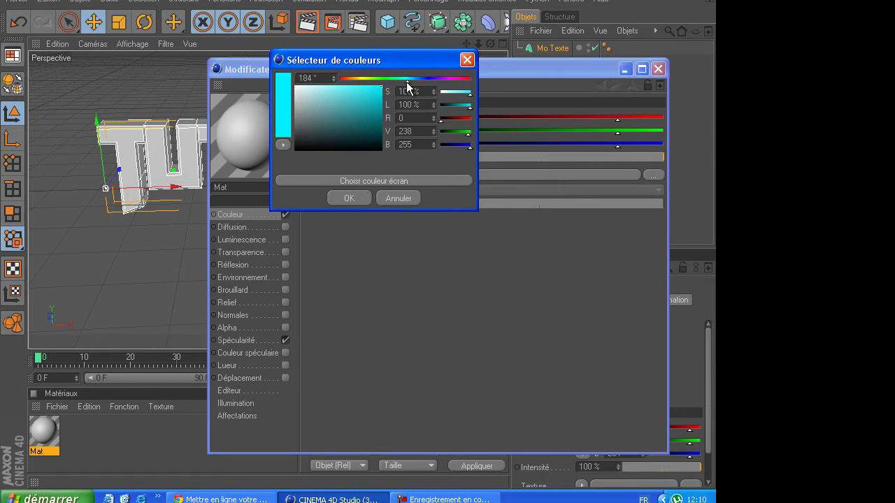
click(363, 198)
click(285, 264)
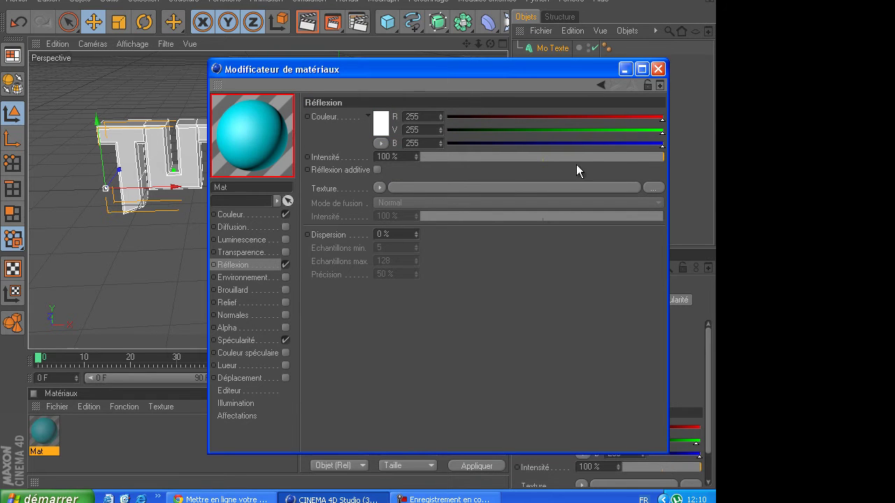
drag(577, 158, 567, 158)
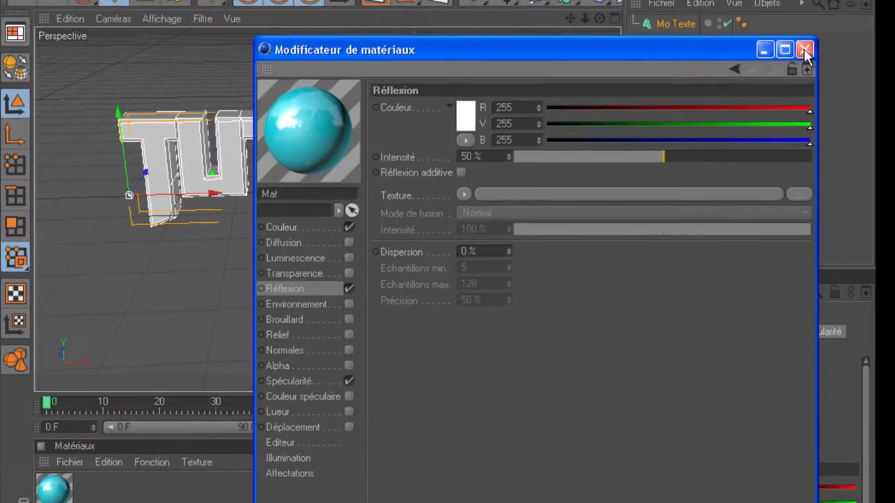
click(658, 68)
- Apply the cyan material to the Mo Texte object, keeping only one texture tag on it
drag(45, 501, 706, 21)
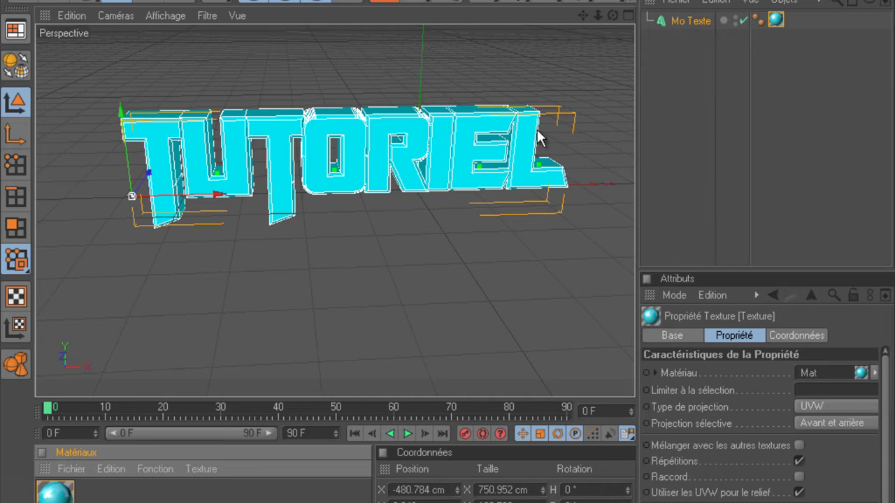
drag(55, 497, 252, 162)
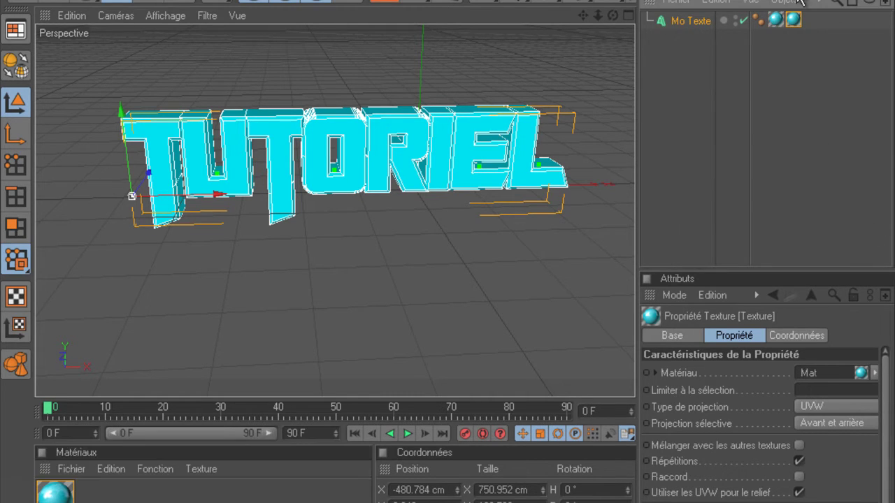
key(Delete)
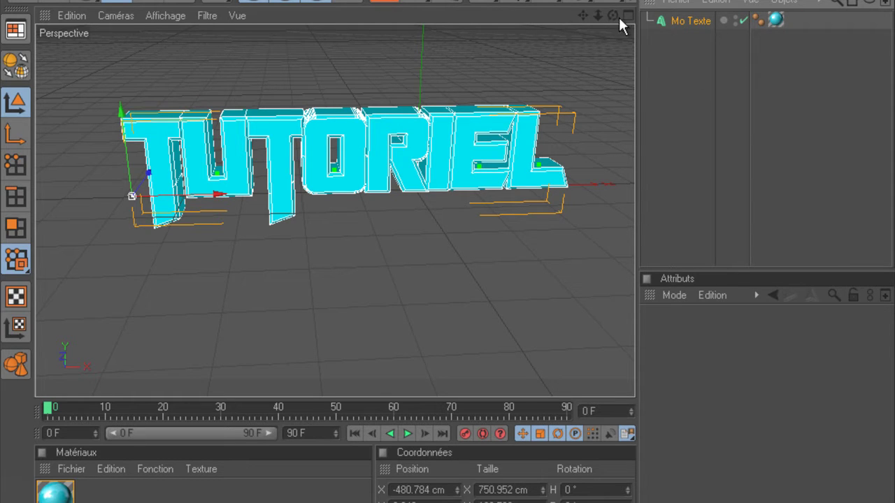
- Add a Sol floor object beneath the text and shift it along the X axis to about -96 cm
click(635, 2)
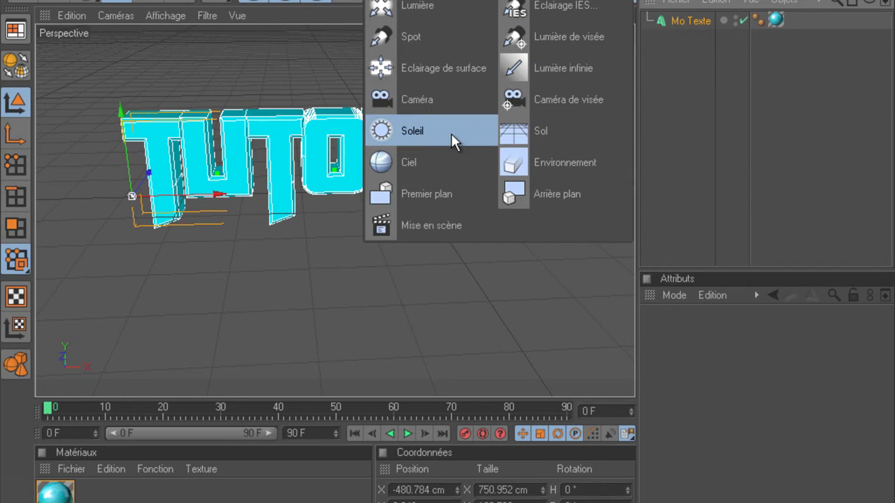
click(548, 135)
drag(688, 75, 699, 74)
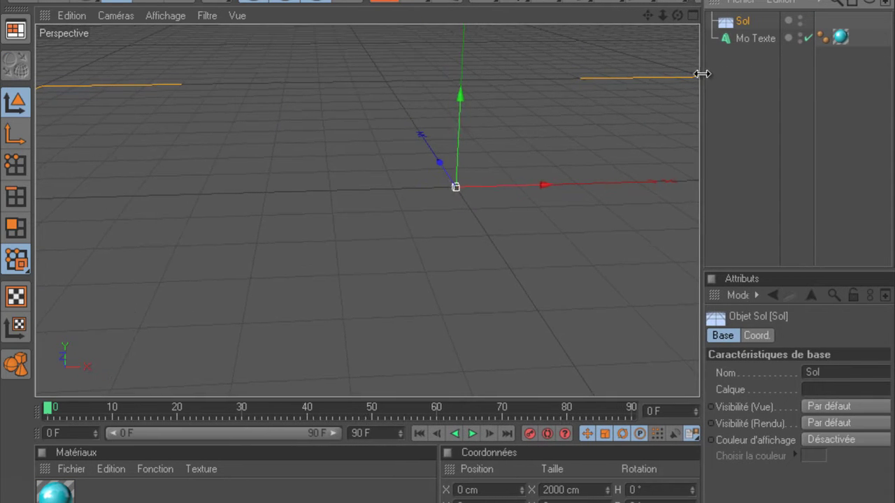
drag(520, 178, 445, 248)
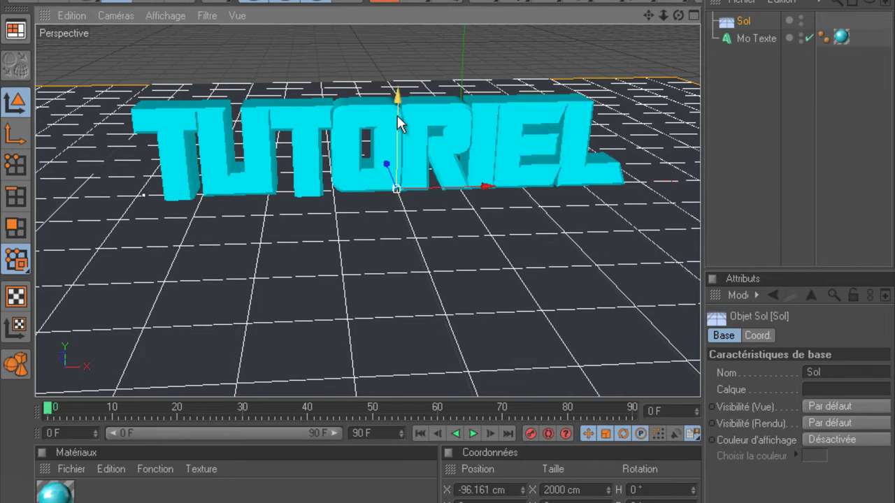
drag(389, 175, 445, 248)
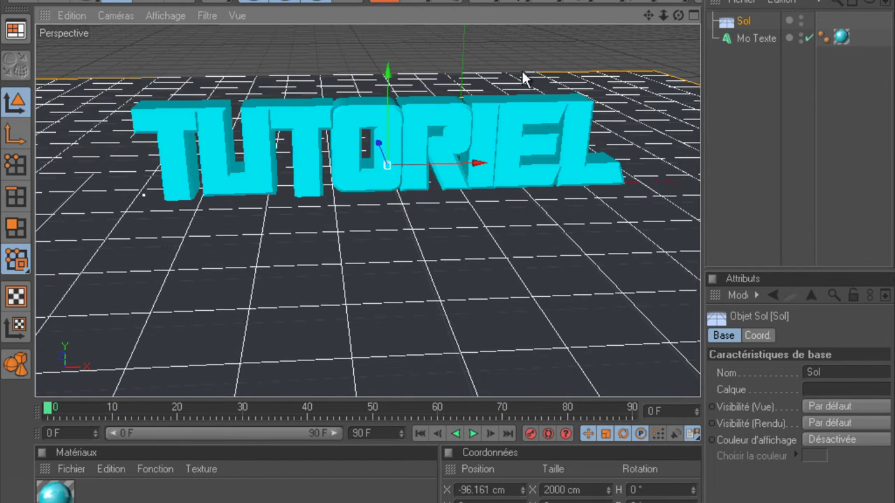
- Add a Lumière and place it in front of and above the end of the text, at about X 124 cm
click(649, 6)
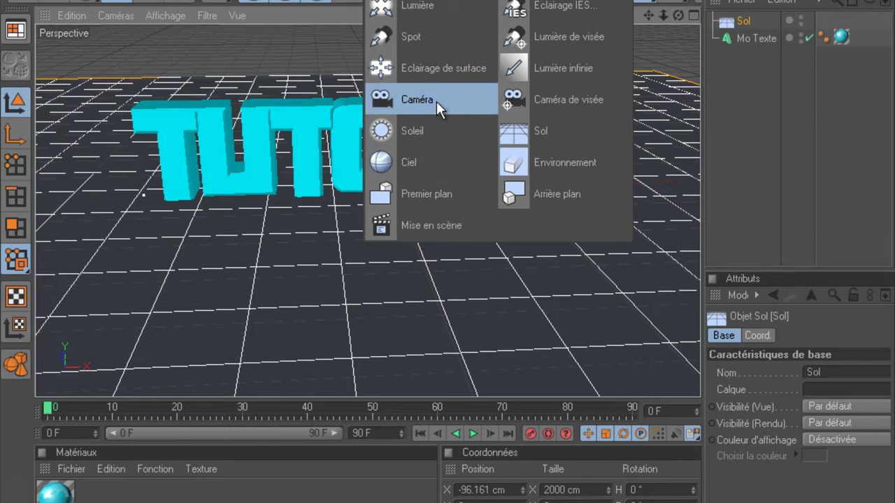
click(450, 8)
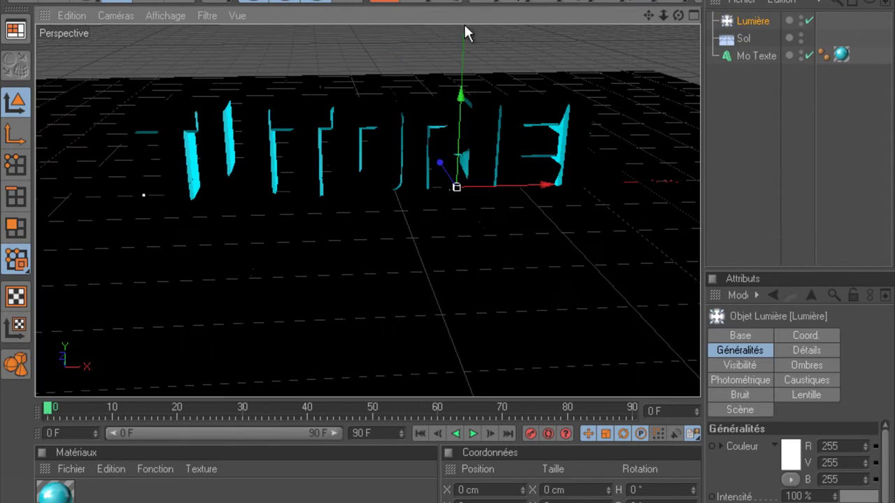
drag(449, 256, 455, 268)
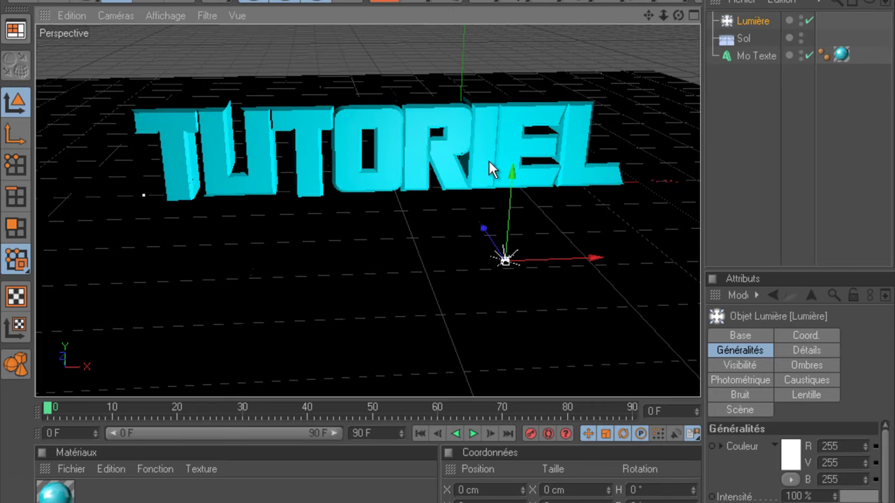
drag(512, 173, 448, 188)
drag(557, 184, 452, 265)
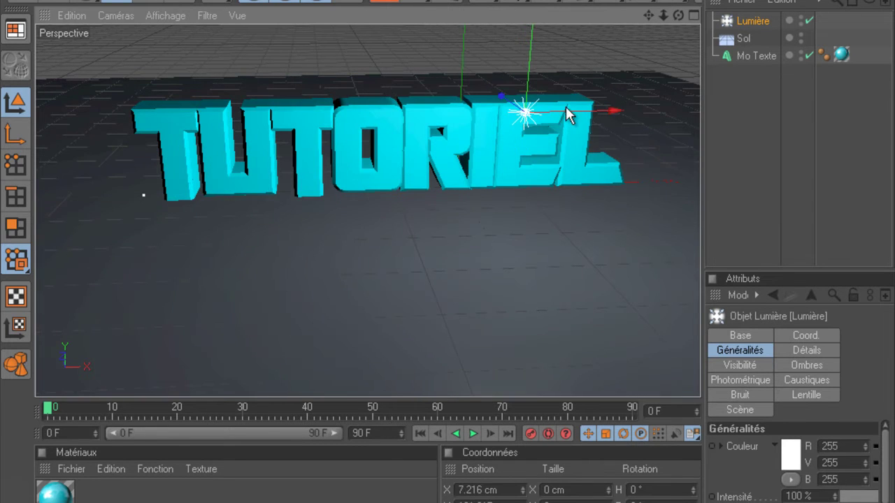
drag(566, 110, 434, 252)
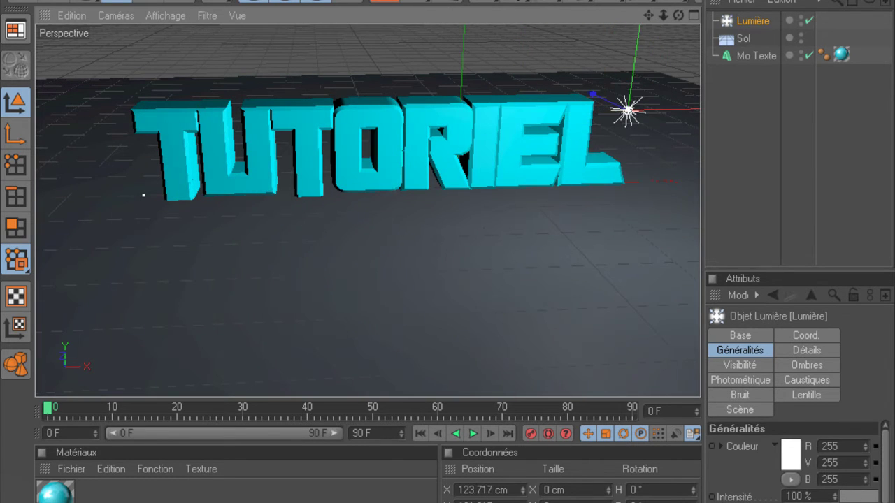
- Duplicate the light, move the copy to the start of the text at about X -430 cm, and render a preview
key(ctrl+v)
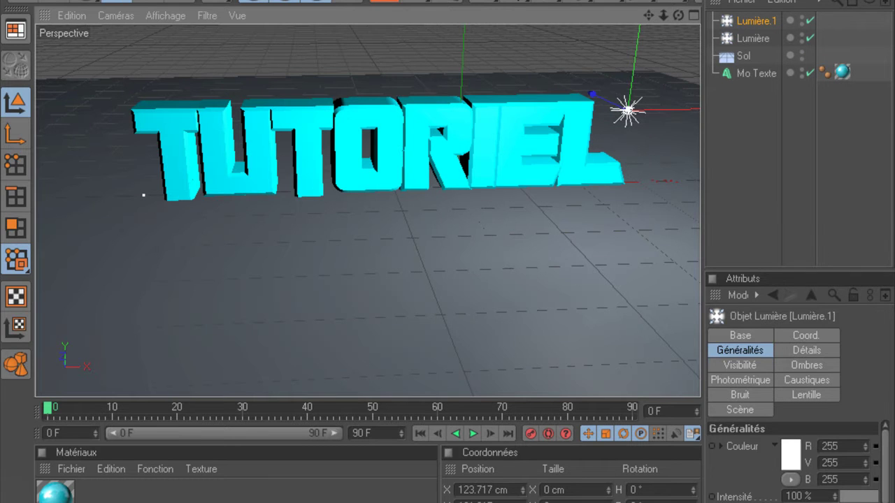
drag(412, 254, 450, 256)
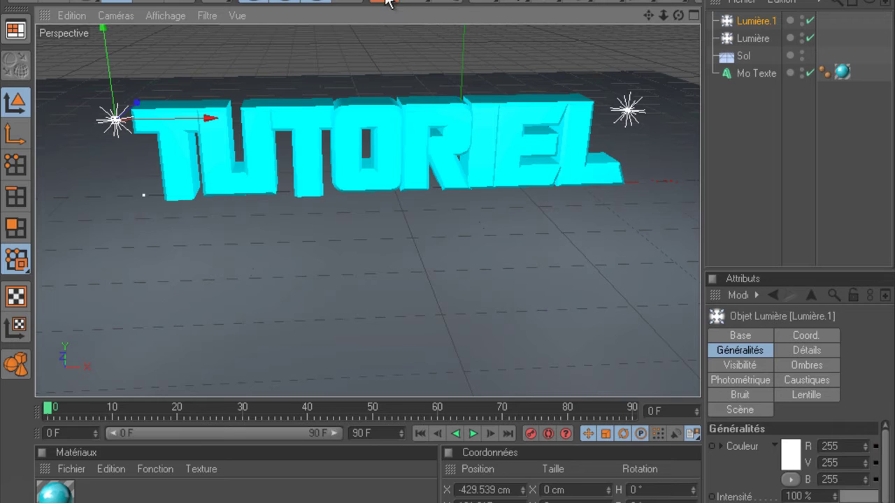
click(386, 1)
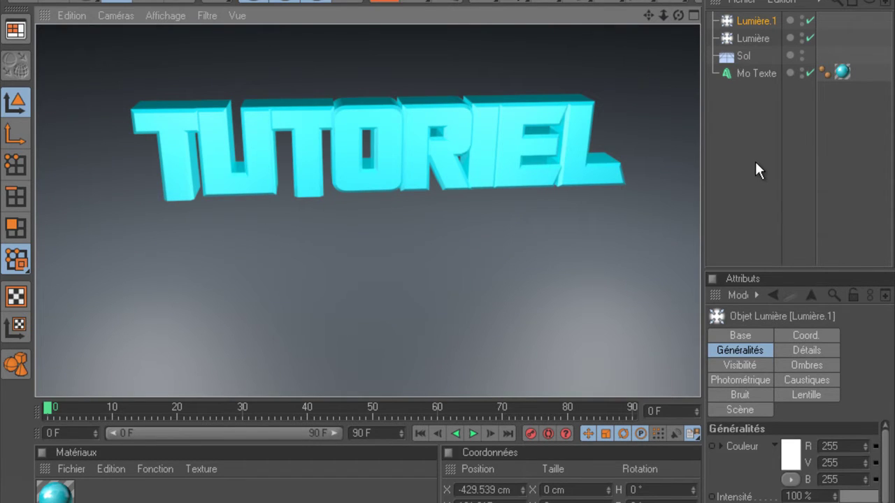
click(757, 158)
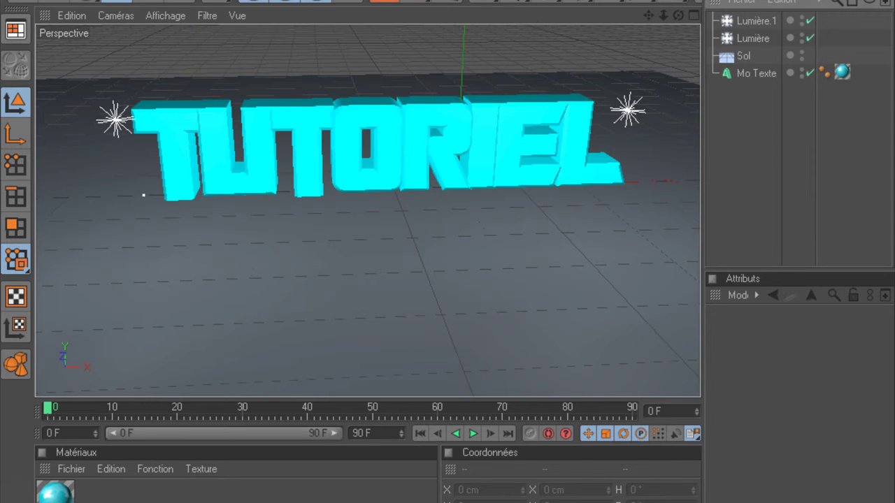
- Set the shadow type of both lights to Masques d'ombres (ombres diffuses)
drag(865, 15, 735, 43)
click(802, 366)
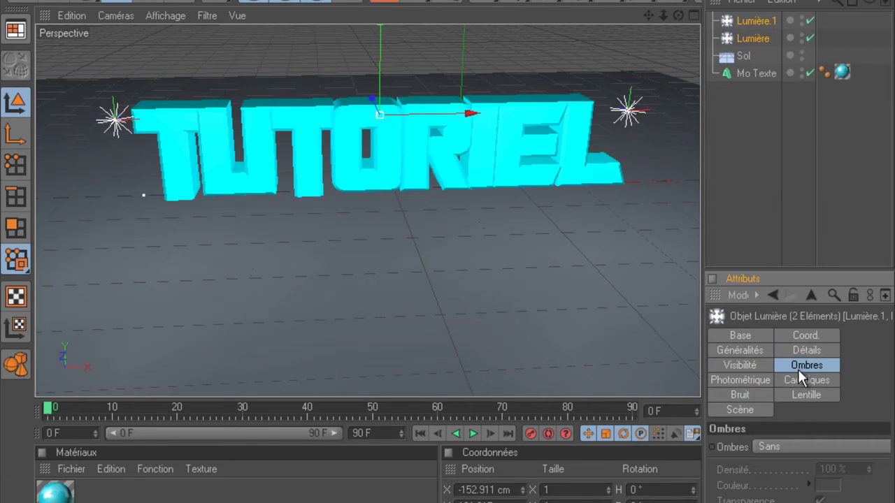
click(769, 446)
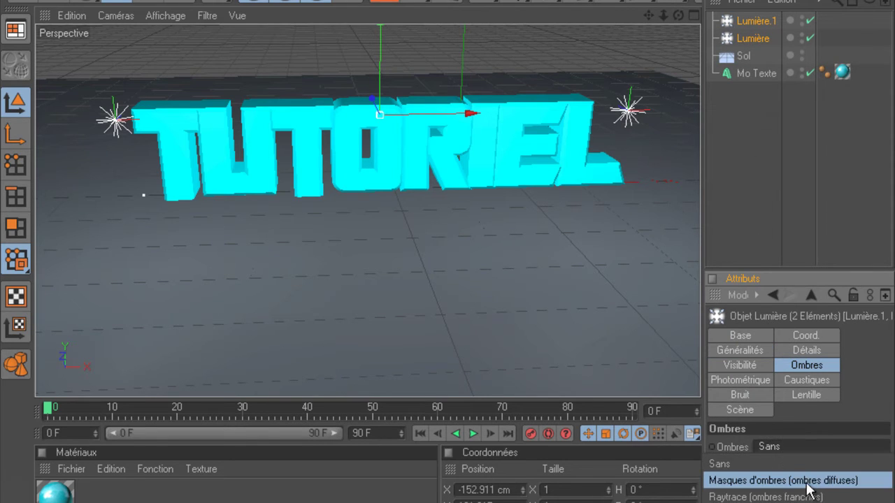
click(761, 472)
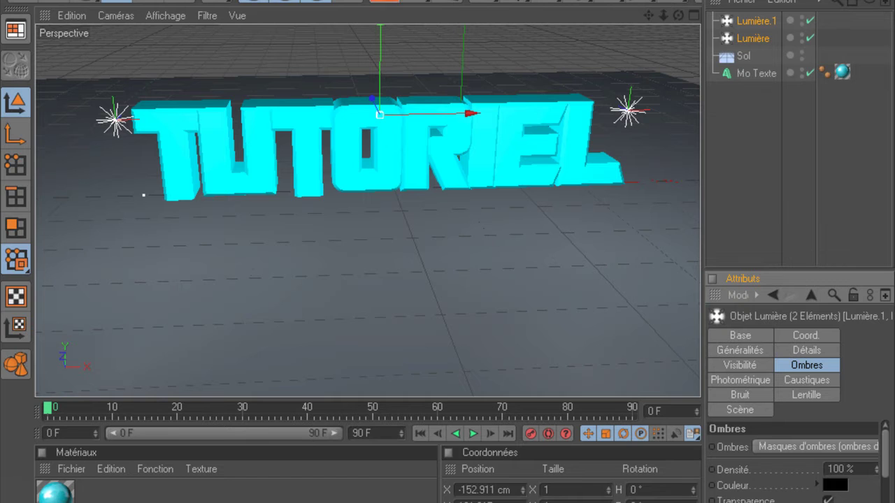
- Render the view to check the text's shadows, both from the current framing and from a closer one
key(ctrl+r)
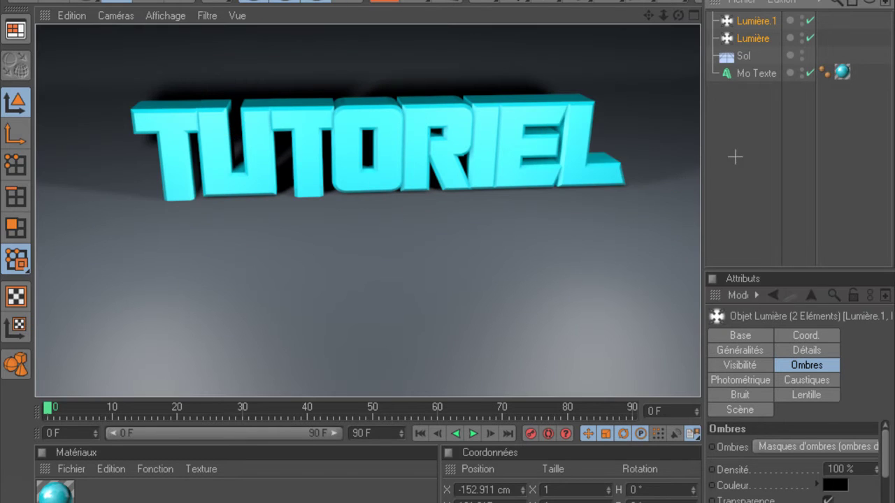
click(650, 46)
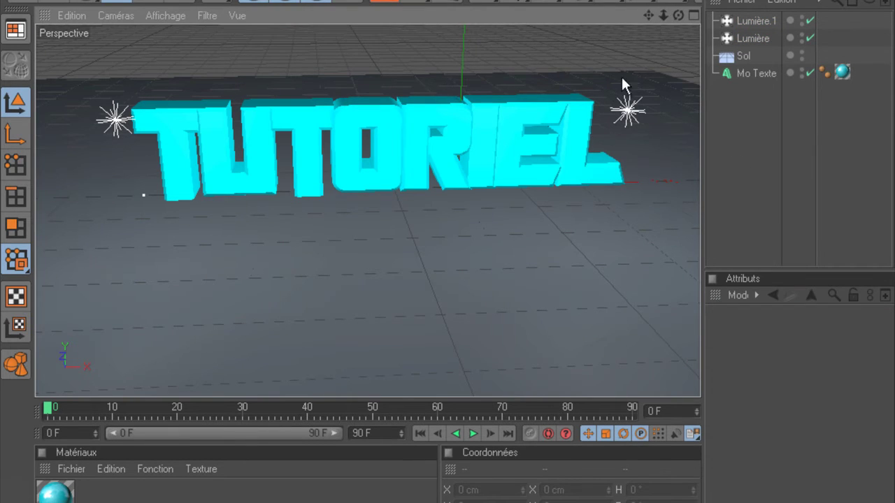
drag(654, 15, 447, 247)
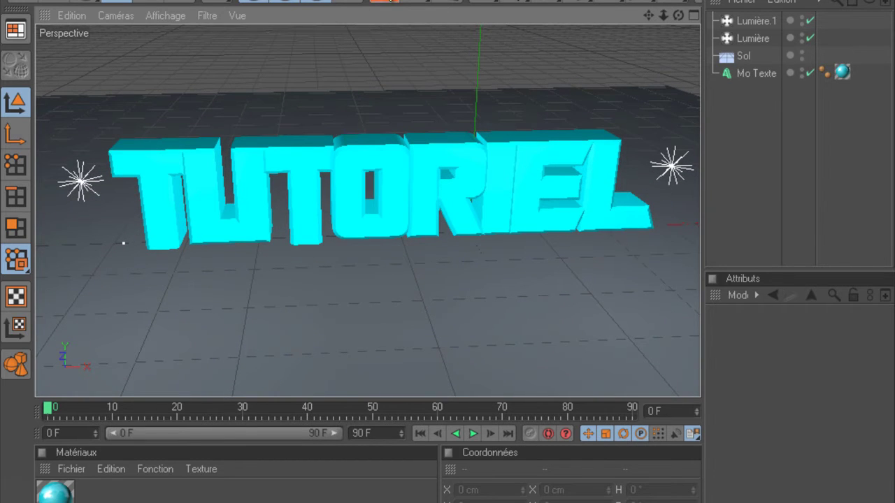
click(416, 3)
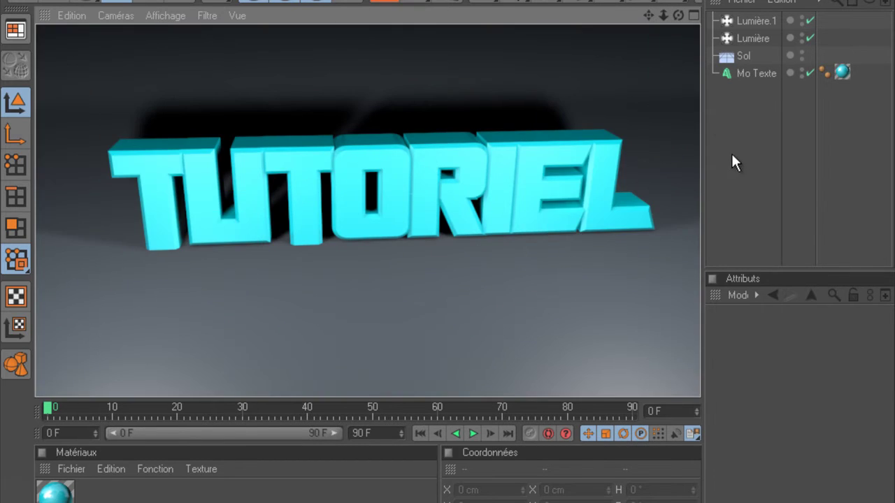
click(489, 359)
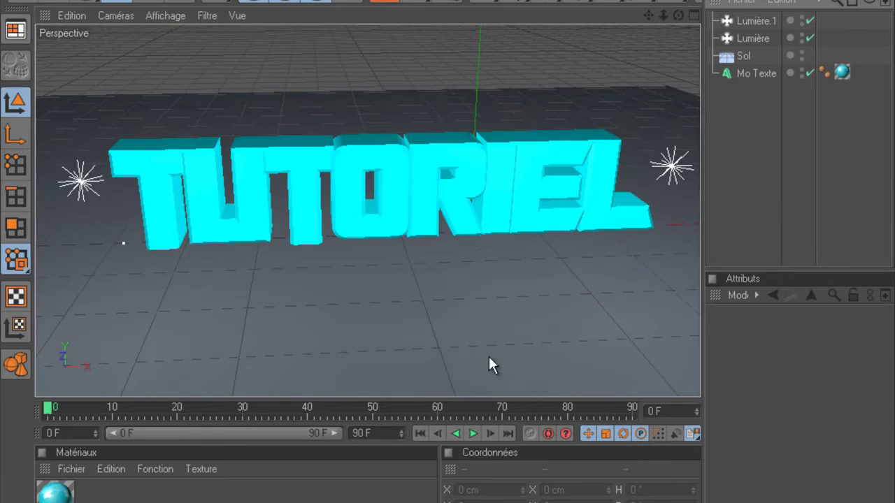
- Set the animation's end frame to 100 and extend the timeline's preview range to 100 F
double_click(359, 434)
text(100)
key(Return)
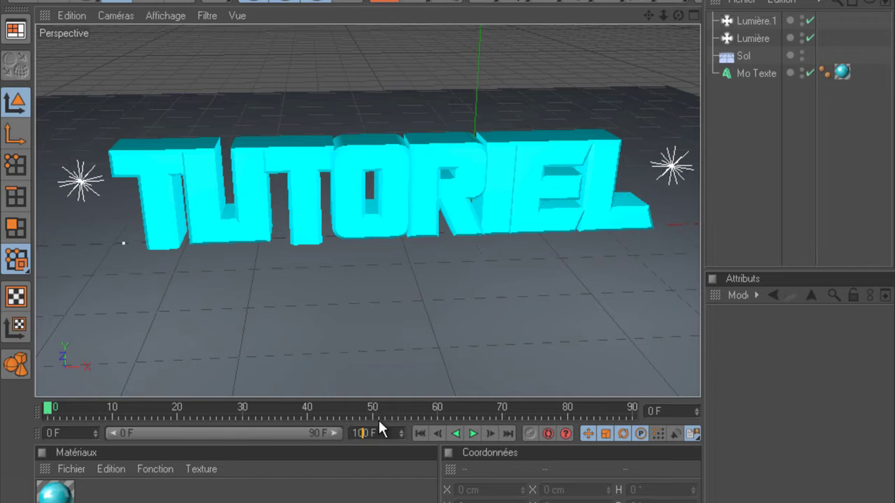
drag(303, 439, 348, 430)
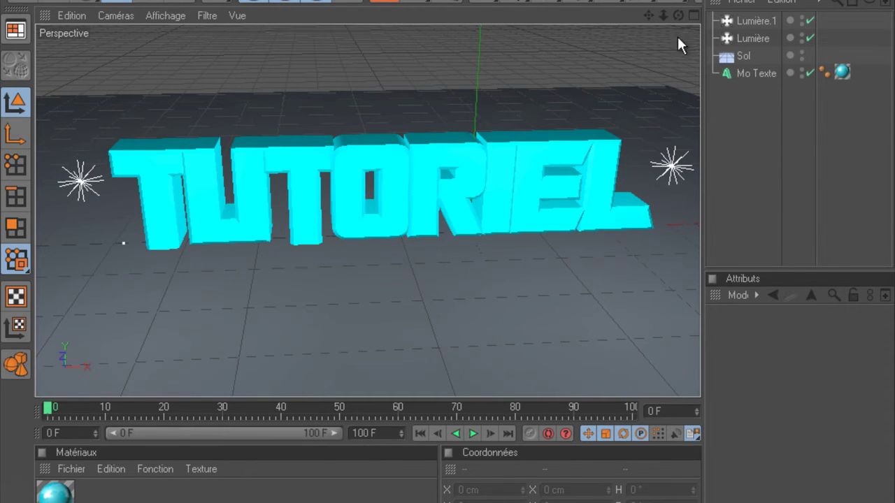
- Render a preview from a more angled view of the text, and add an active camera at that viewpoint
drag(677, 15, 449, 249)
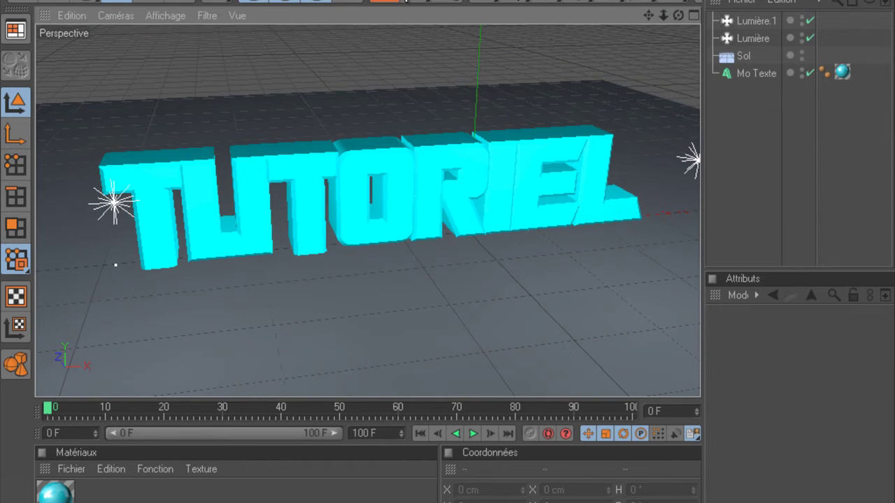
click(444, 8)
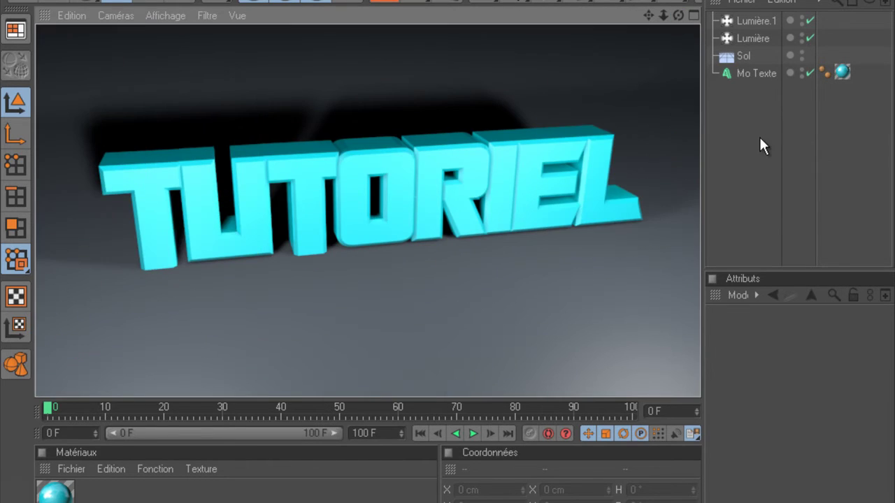
click(759, 135)
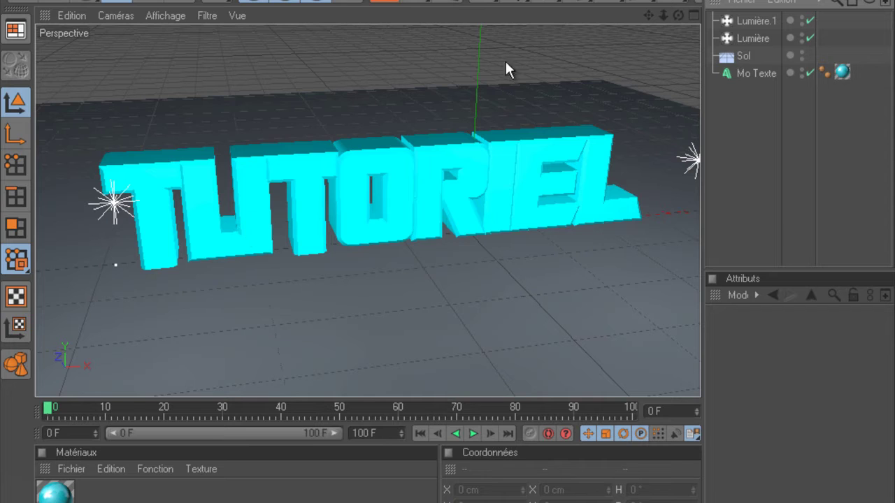
click(633, 6)
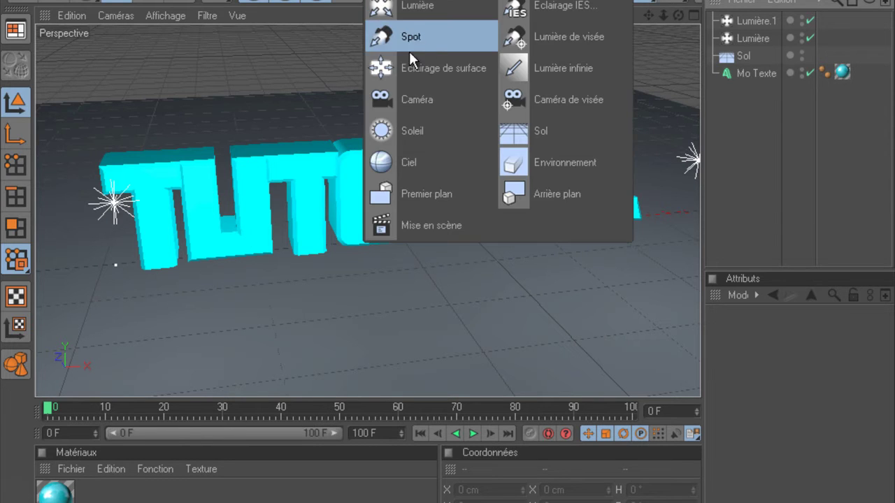
click(409, 105)
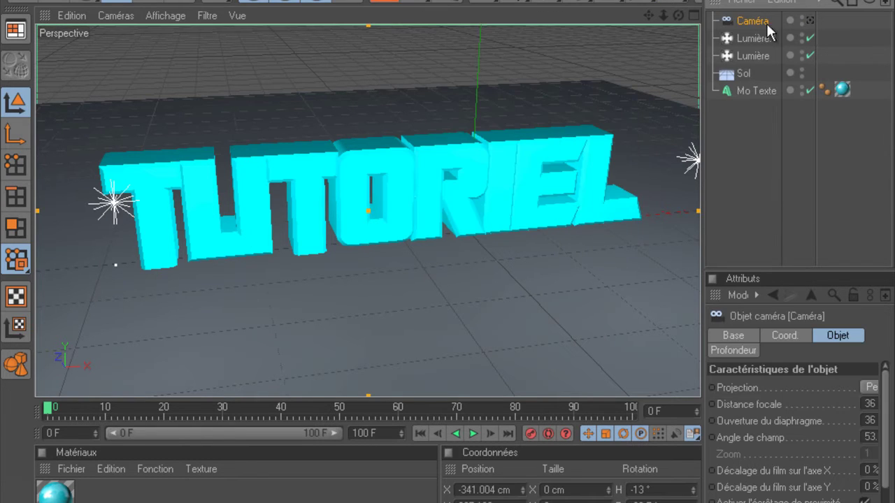
click(809, 21)
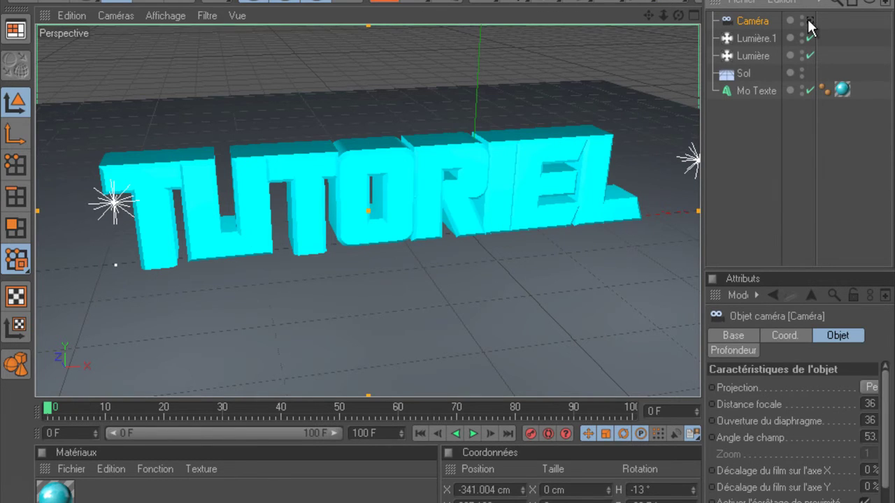
- Record a camera keyframe at frame 0, and scrub the timeline to frame 40 and back
click(533, 434)
drag(51, 412, 202, 426)
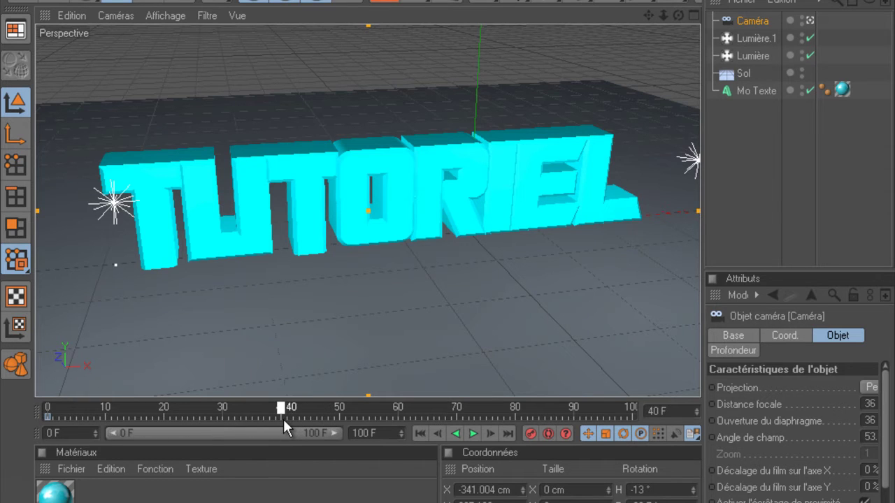
drag(283, 419, 7, 395)
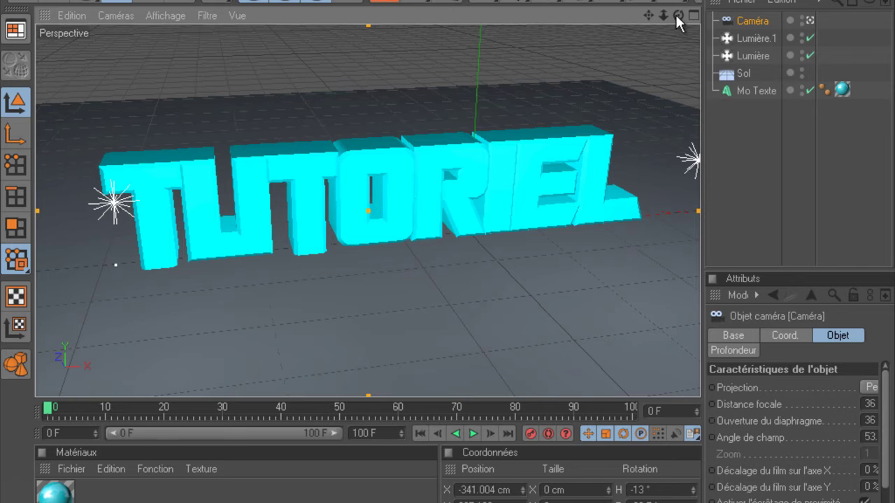
- At frame 0, move and orbit the camera to a close, angled framing of the text, with a heading of about -38.2°
drag(677, 15, 448, 252)
drag(646, 17, 448, 251)
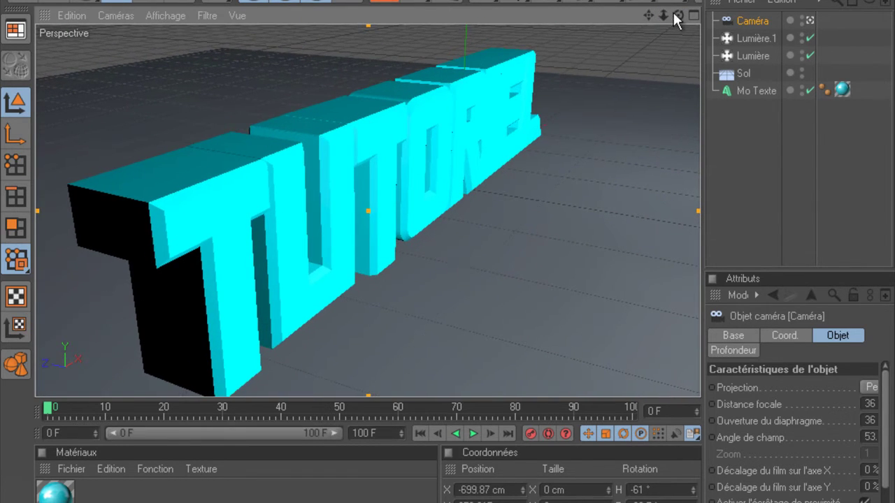
drag(677, 14, 448, 251)
drag(648, 15, 547, 243)
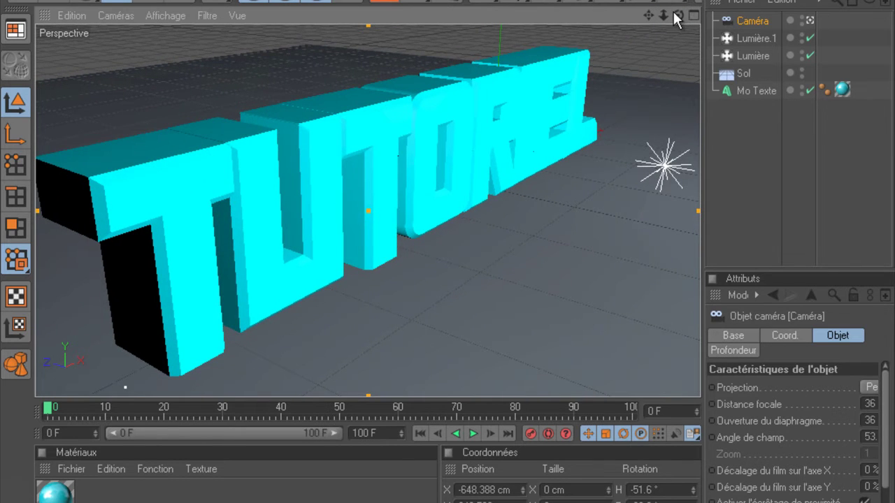
drag(676, 12, 448, 247)
drag(677, 15, 454, 249)
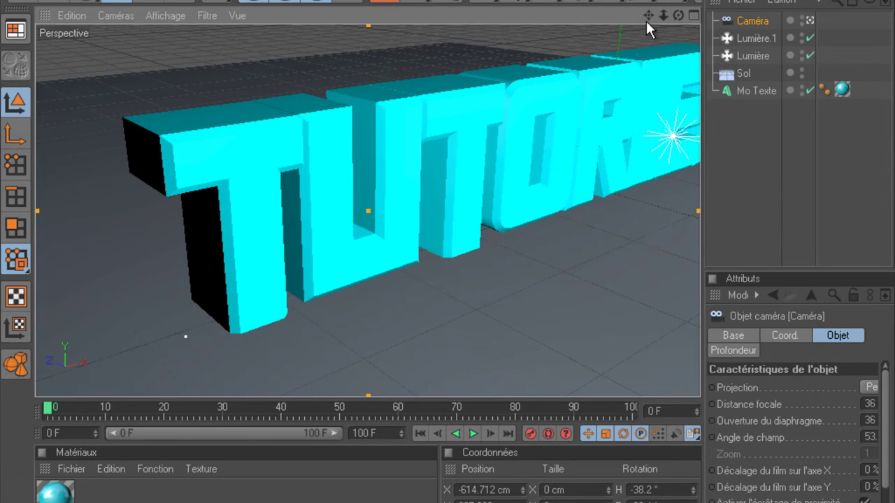
drag(649, 15, 611, 67)
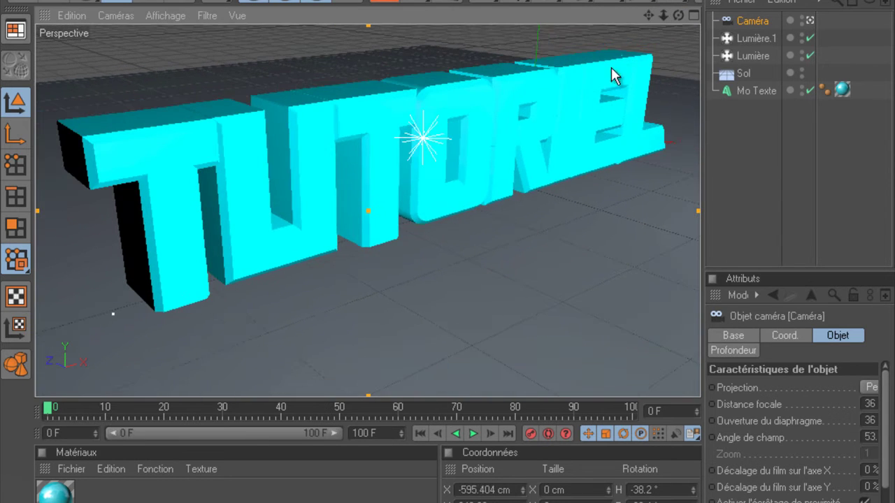
drag(648, 15, 449, 247)
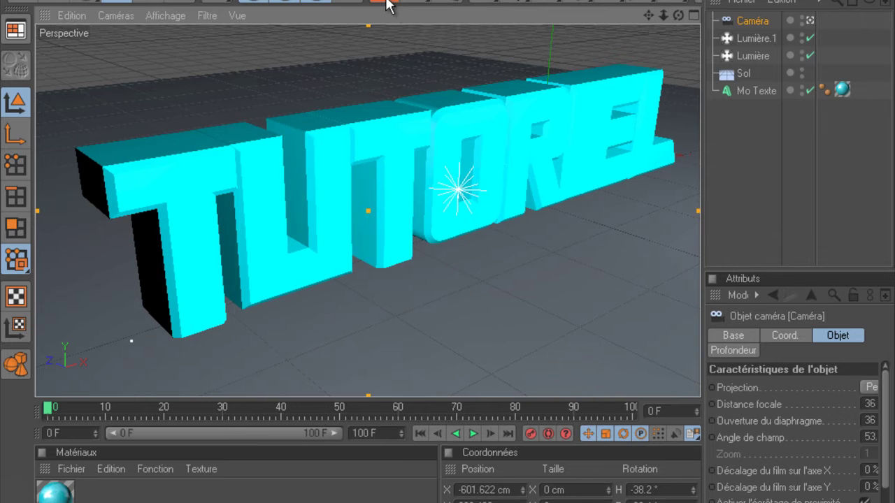
- Render a preview of the angled framing, and record the camera's keyframe at frame 0
click(387, 5)
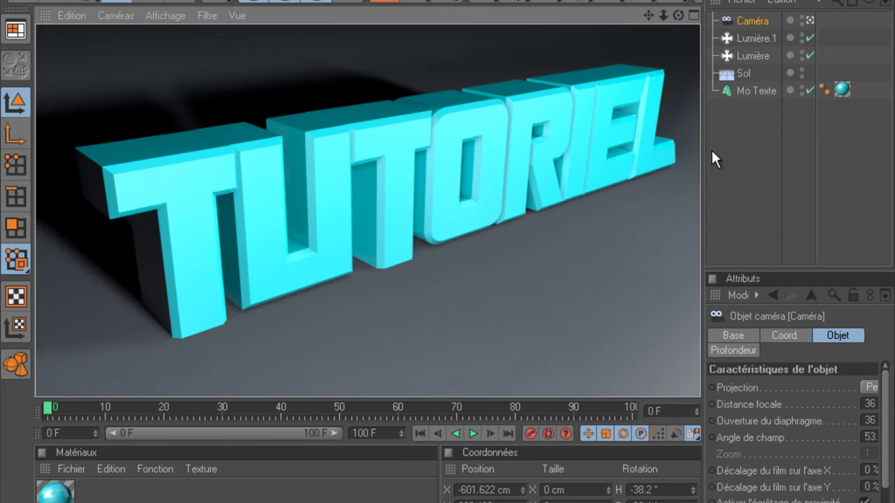
click(722, 150)
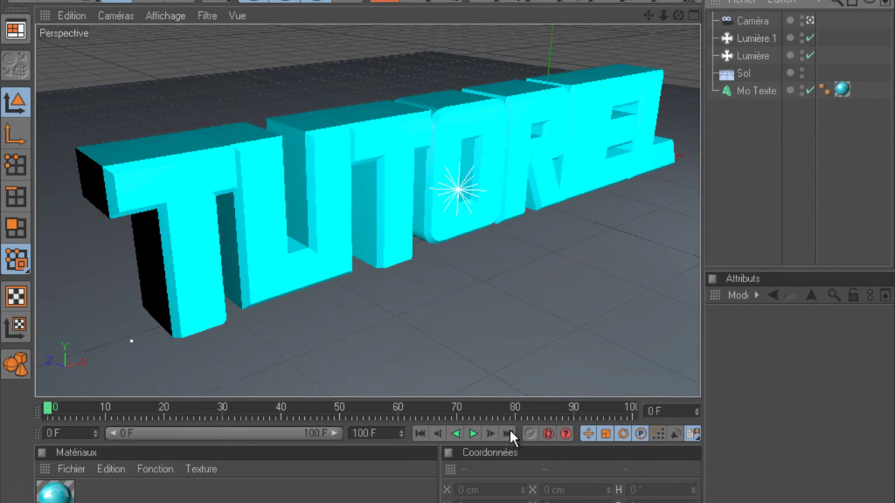
click(769, 19)
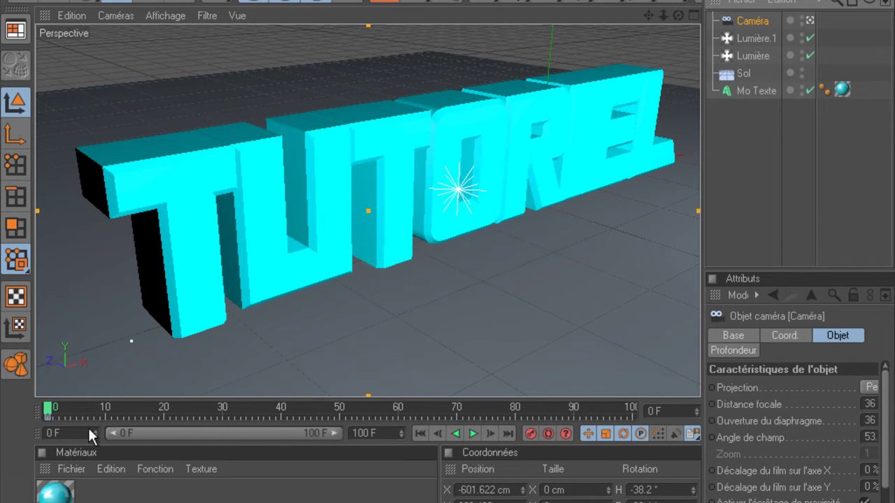
- At frame 50, reframe the camera to a wider frontal view of the whole text, and render a preview of it
drag(49, 409, 343, 412)
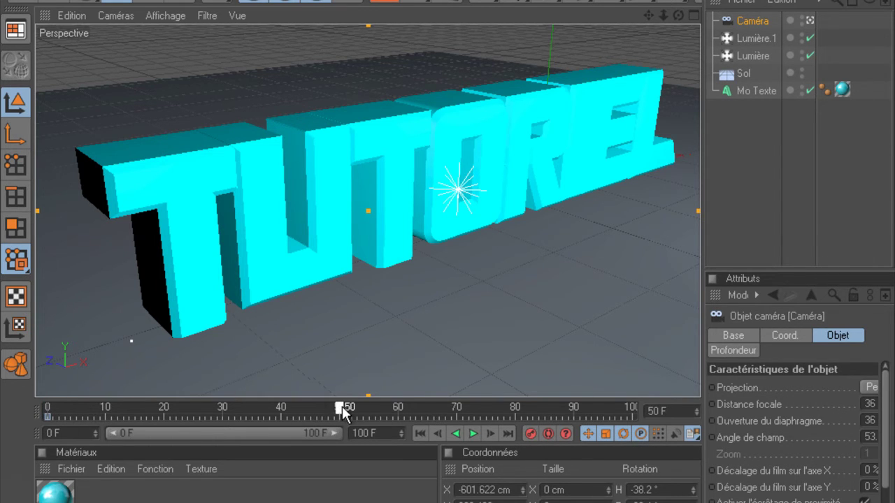
drag(677, 15, 630, 21)
drag(437, 257, 649, 15)
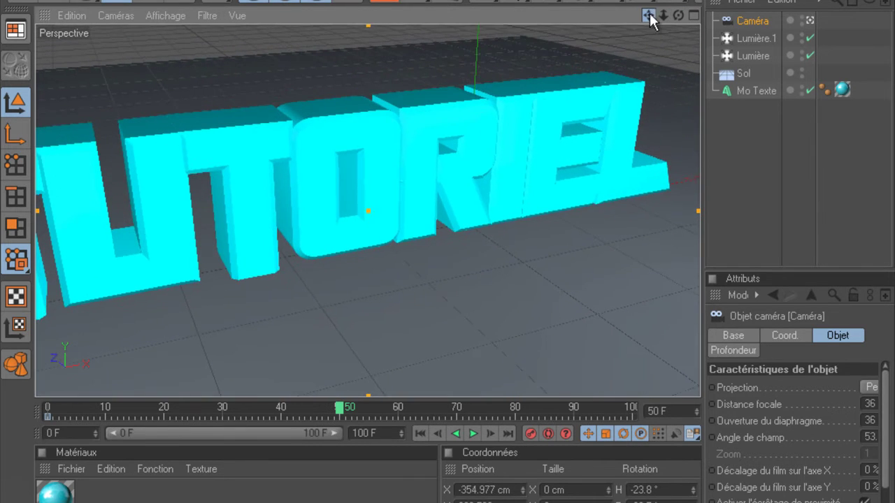
drag(460, 253, 486, 98)
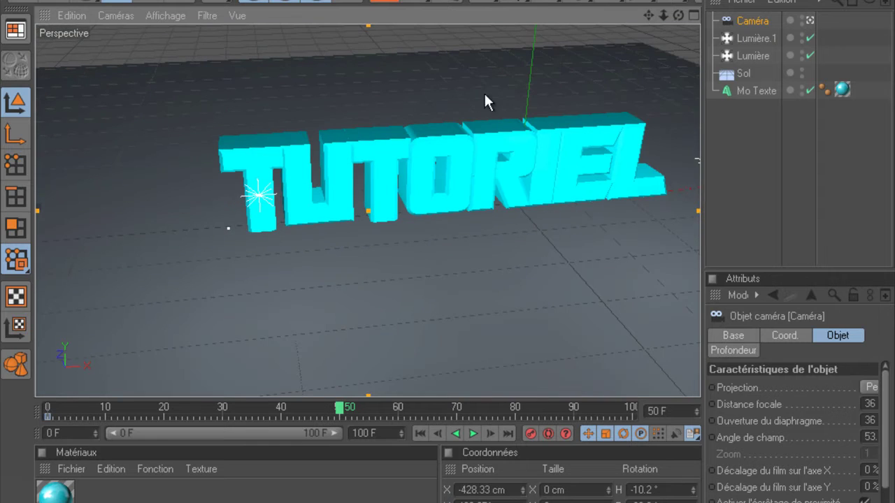
drag(675, 13, 642, 29)
drag(429, 255, 447, 251)
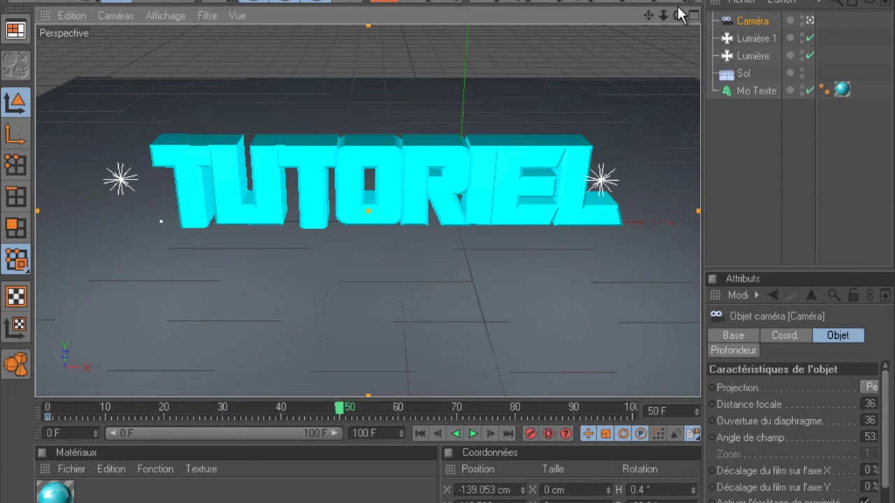
drag(678, 14, 448, 250)
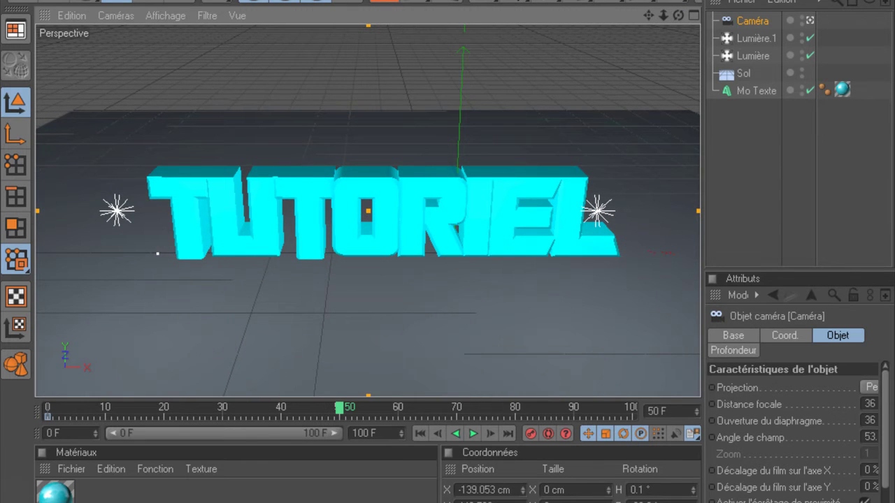
key(ctrl+r)
click(739, 186)
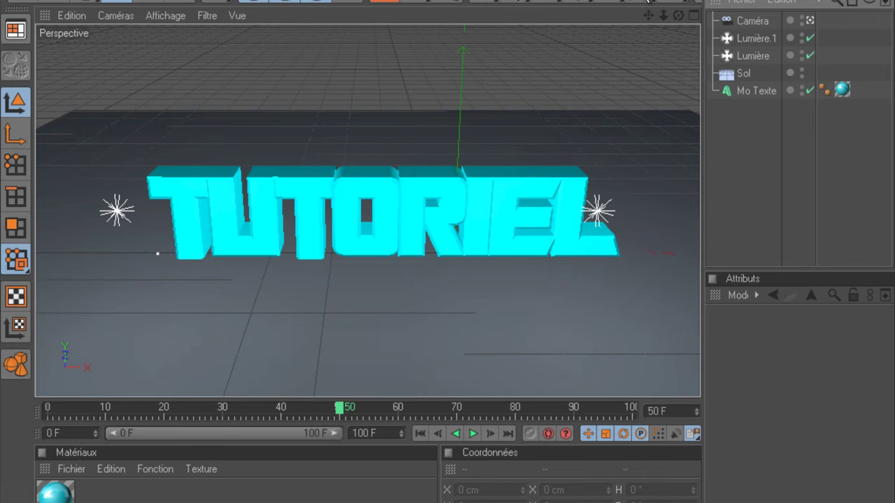
- Add an Explosion deformer, make it a child of Mo Texte, and select its Intensité parameter
drag(612, 2, 499, 33)
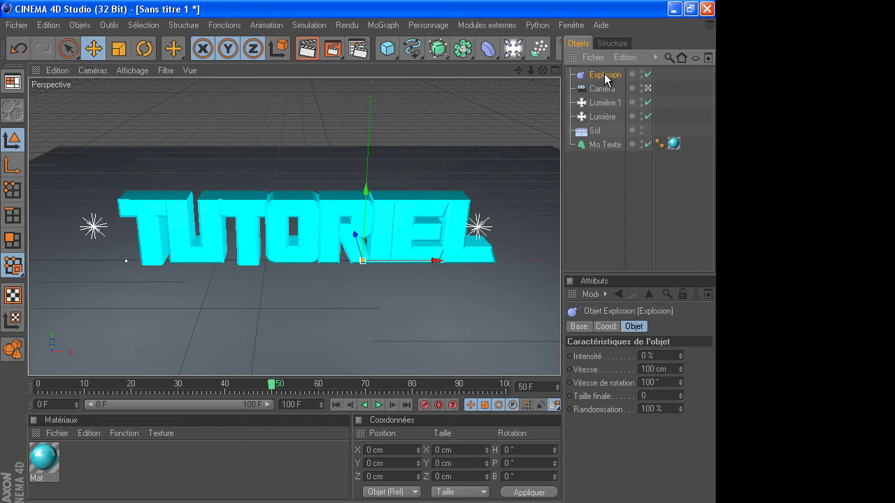
drag(605, 78, 604, 146)
drag(606, 150, 604, 152)
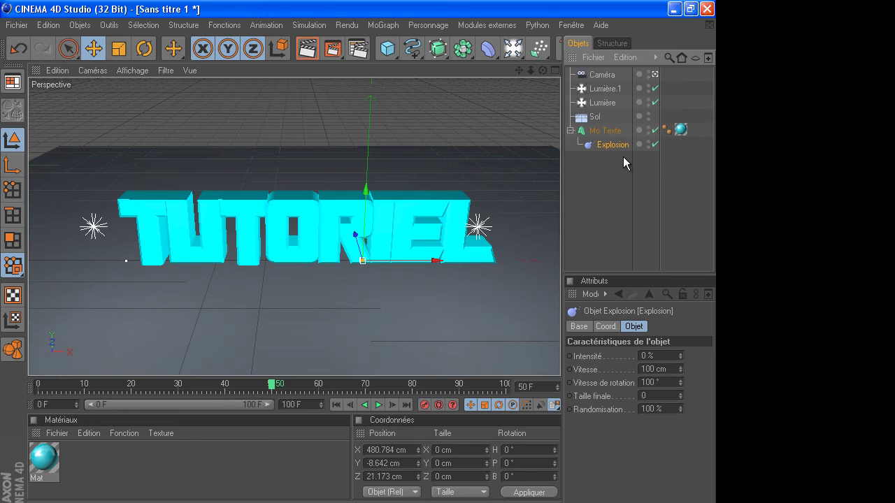
click(600, 358)
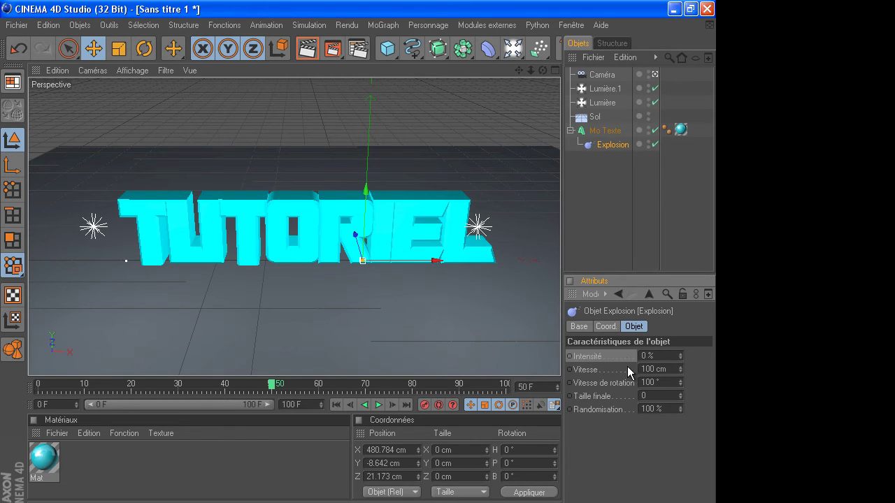
- Play the animation from frame 0 to check the camera movement
drag(273, 386, 7, 383)
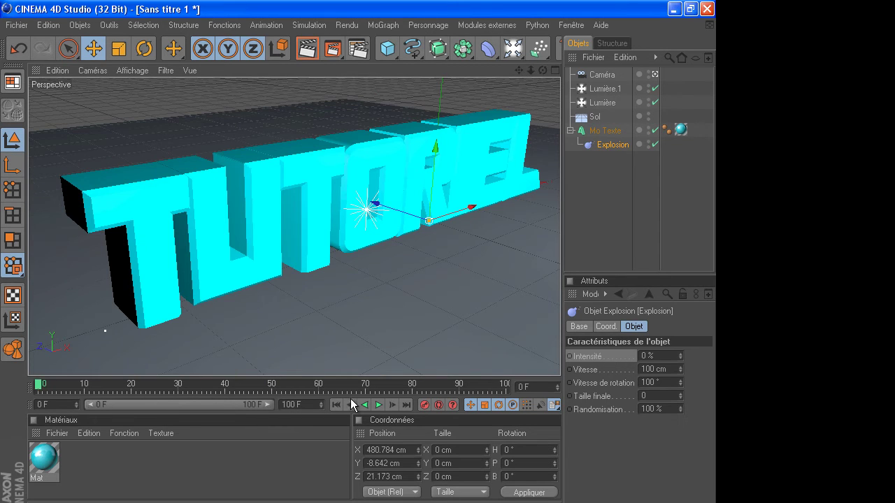
click(383, 404)
click(378, 404)
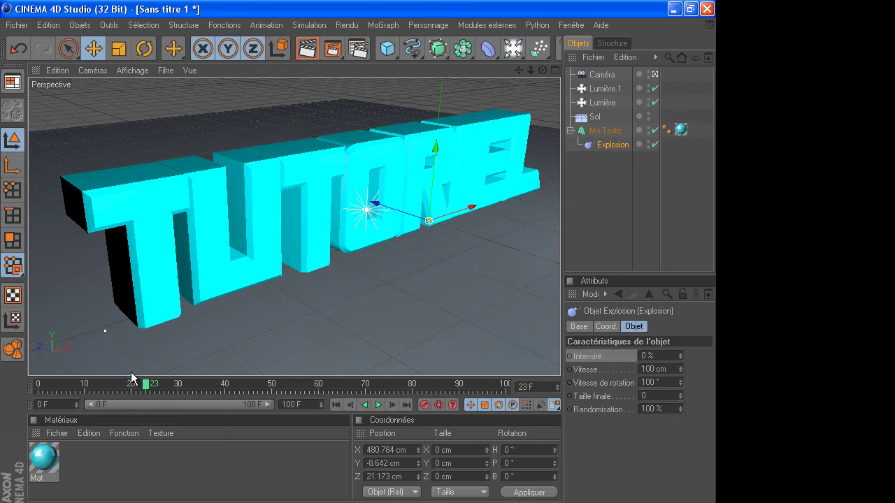
- At frame 50, reframe the camera to a frontal view of the whole text with a heading of about 1.9°, and record its keyframe
mouse_move(148, 383)
mouse_down()
mouse_move(37, 382)
mouse_move(273, 385)
mouse_up()
click(601, 74)
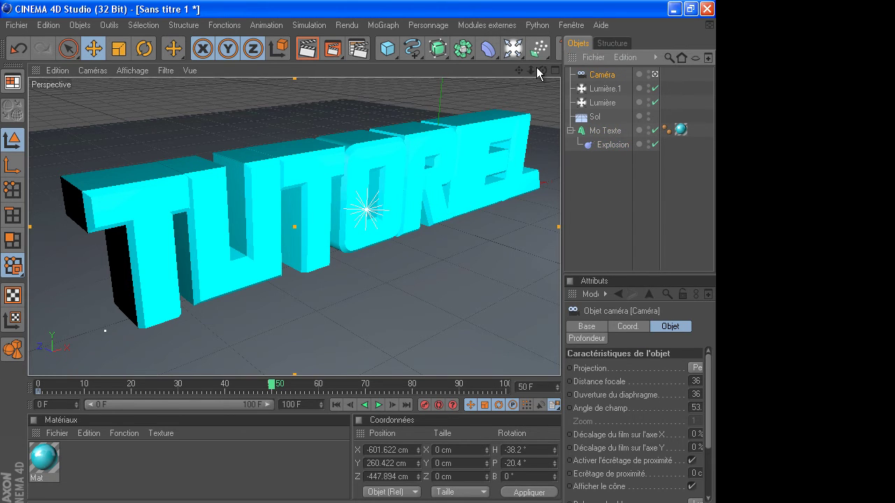
drag(542, 70, 518, 73)
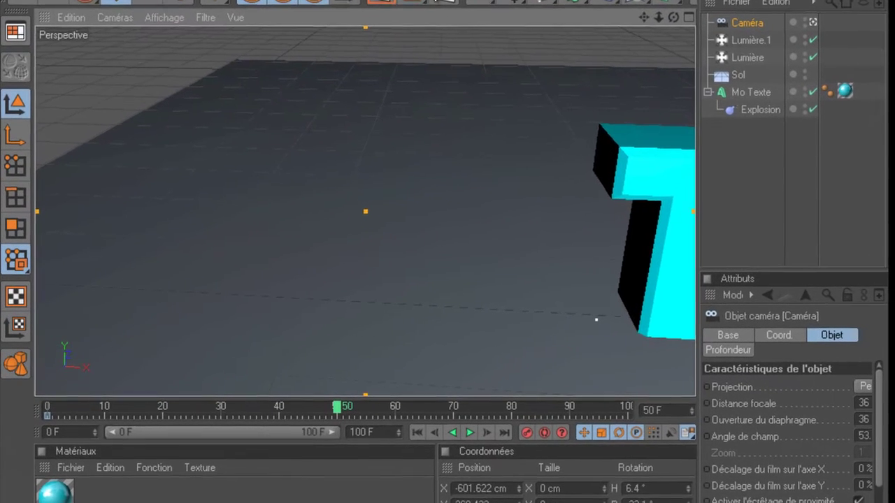
drag(649, 14, 490, 161)
mouse_move(678, 15)
mouse_down()
mouse_move(423, 250)
mouse_move(447, 249)
mouse_move(667, 14)
mouse_up()
drag(452, 250, 448, 250)
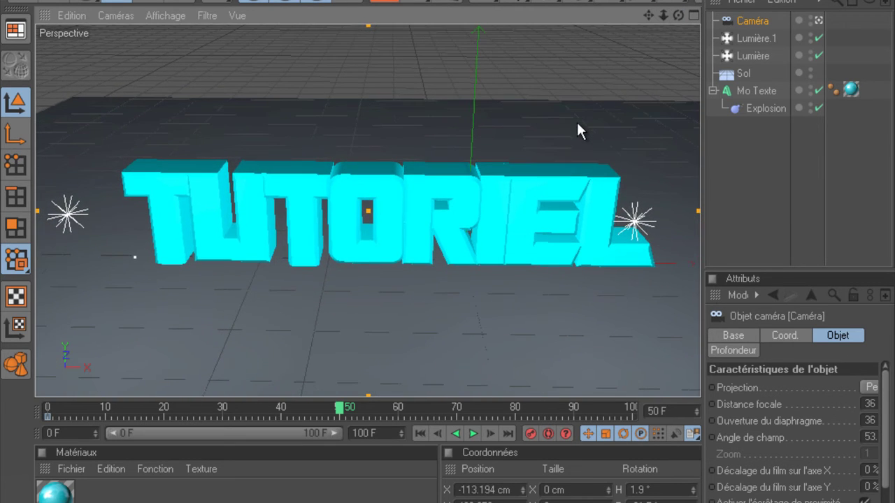
scroll(578, 124, down, 2)
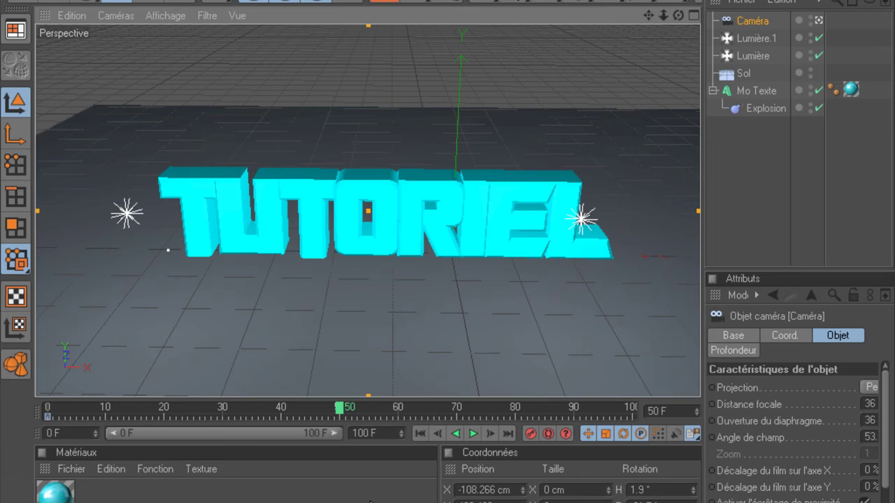
click(529, 433)
- Play the animation from frame 0 past frame 50 to review the camera move between its two keyframes
drag(353, 408, 5, 428)
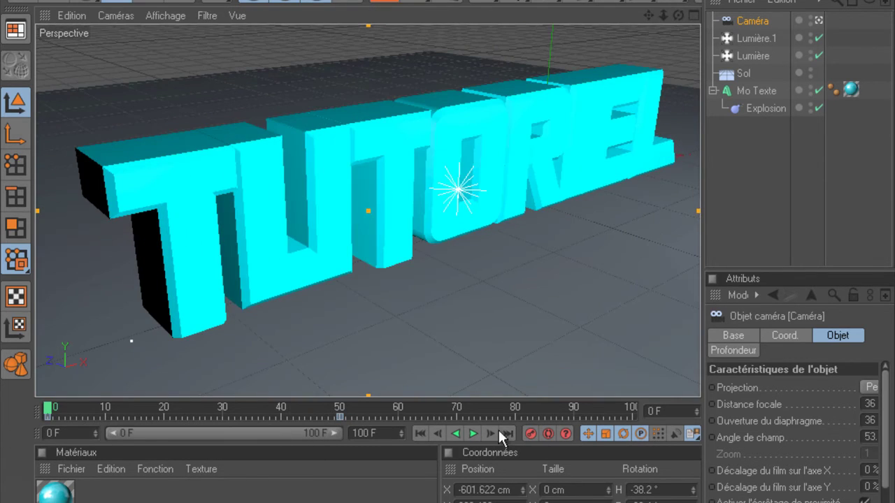
click(475, 435)
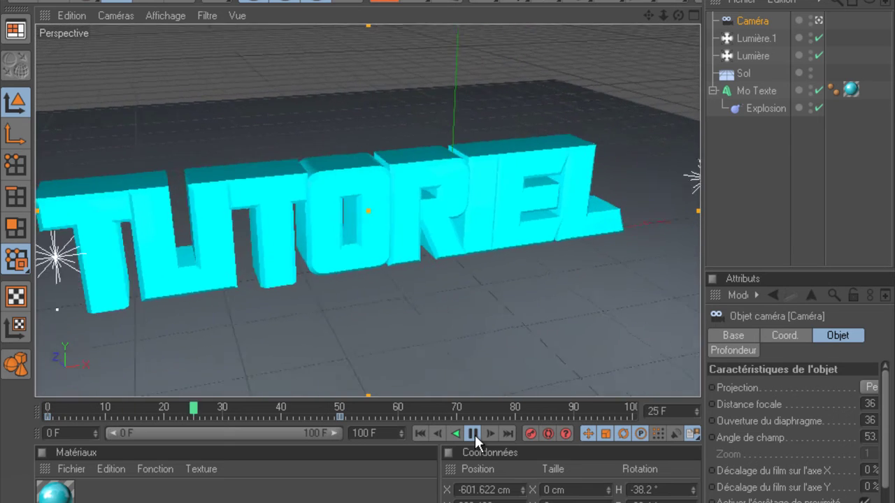
click(475, 435)
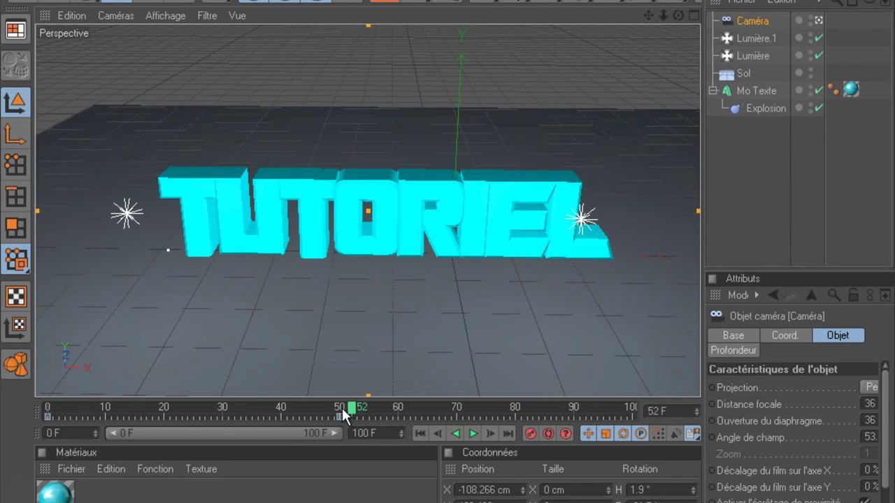
- At frame 55, add an animation key to the Explosion deformer's Intensité at 0 %
drag(360, 411, 399, 414)
drag(402, 411, 378, 414)
click(764, 109)
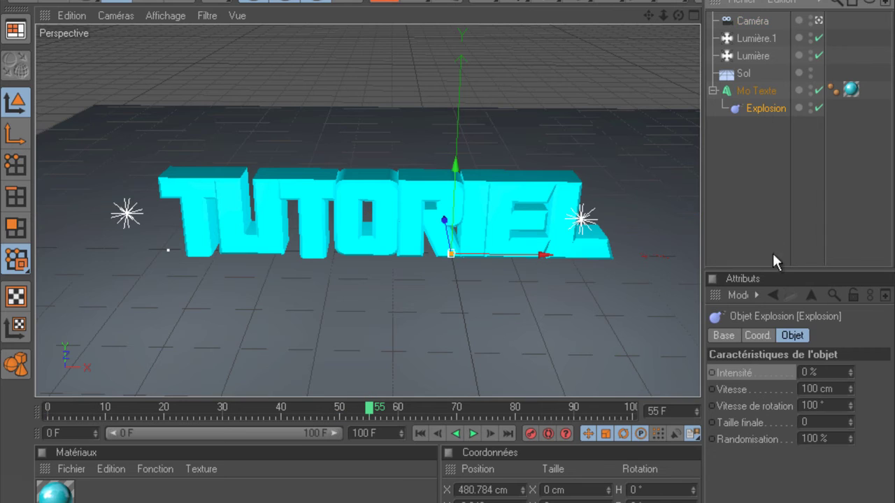
right_click(764, 368)
mouse_move(639, 264)
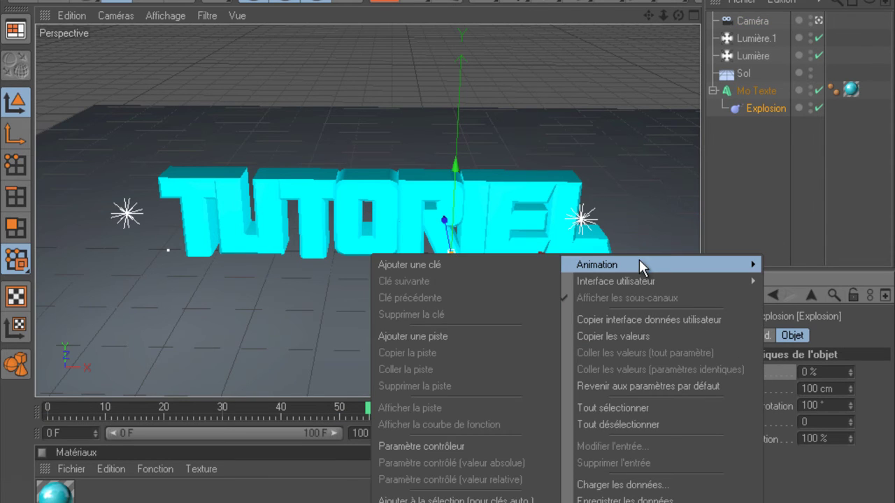
click(496, 265)
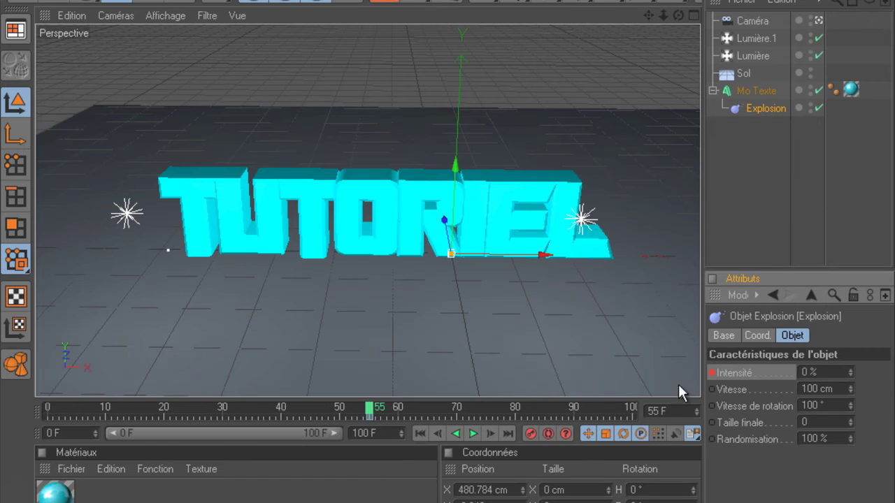
- At frame 90, set the Explosion's Intensité to 100 % with an animation key, and play the animation back from frame 0
drag(378, 414, 570, 411)
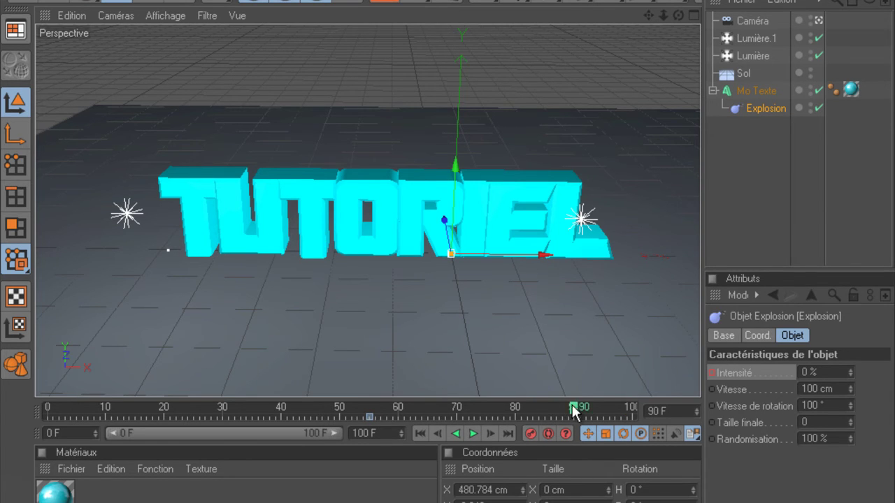
click(803, 371)
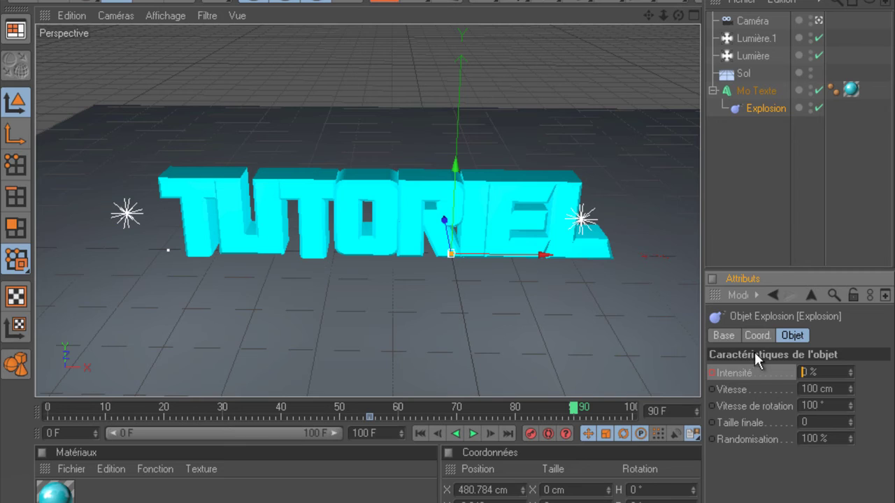
text(10)
right_click(747, 369)
mouse_move(618, 270)
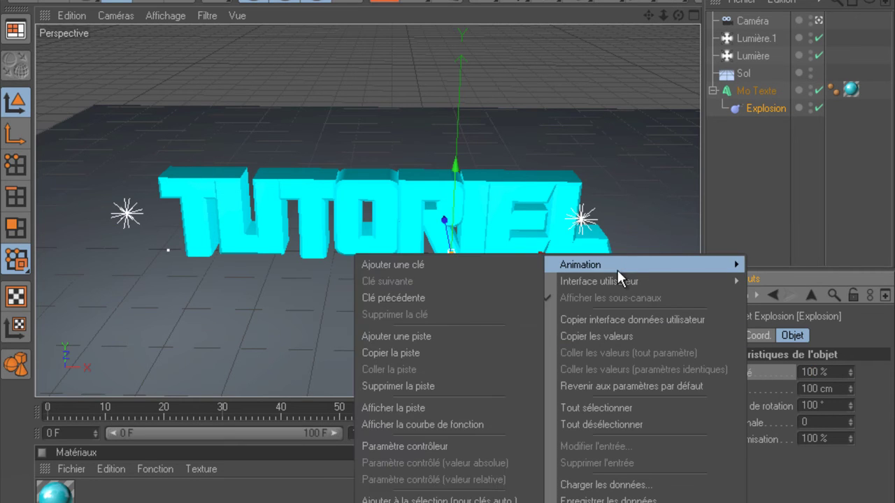
click(475, 264)
drag(575, 410, 47, 408)
click(477, 432)
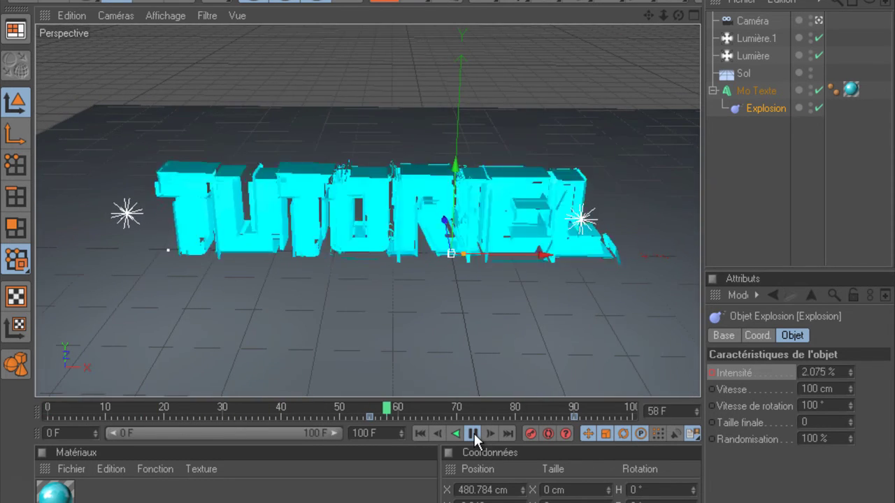
- Stop the current playback, clear the selection, and replay the animation from frame 0 through the explosion to about frame 86
click(474, 433)
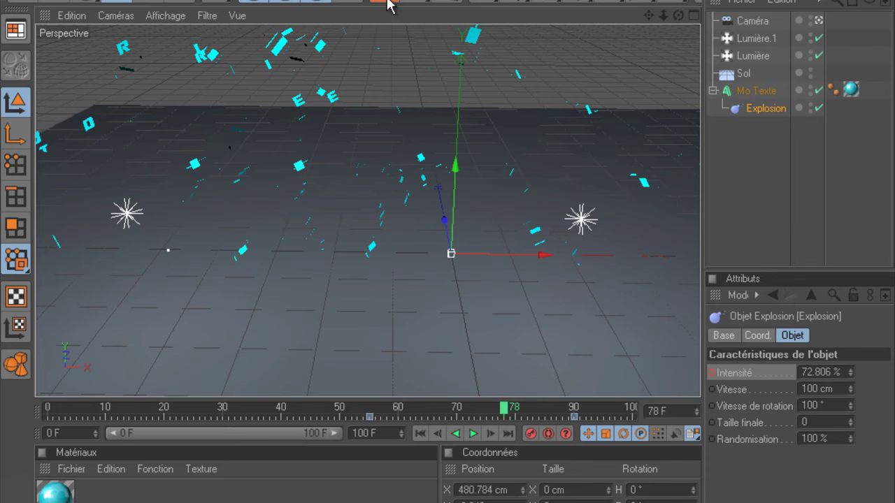
click(387, 2)
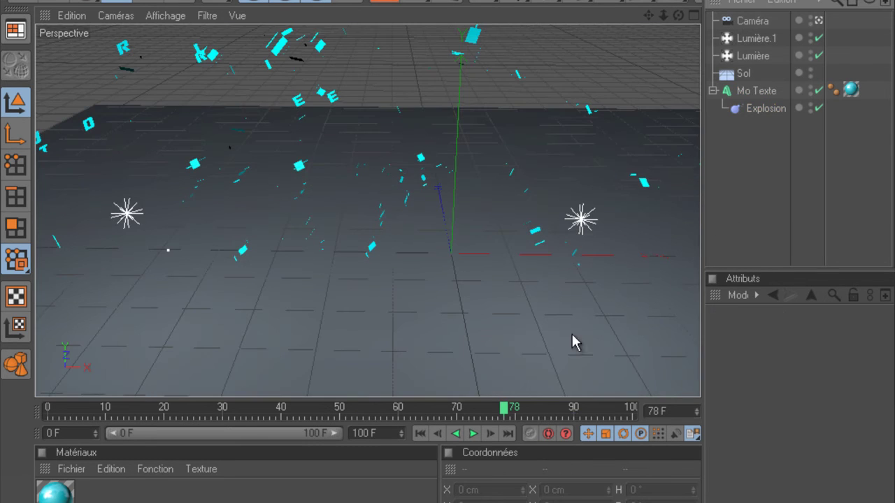
drag(503, 410, 28, 342)
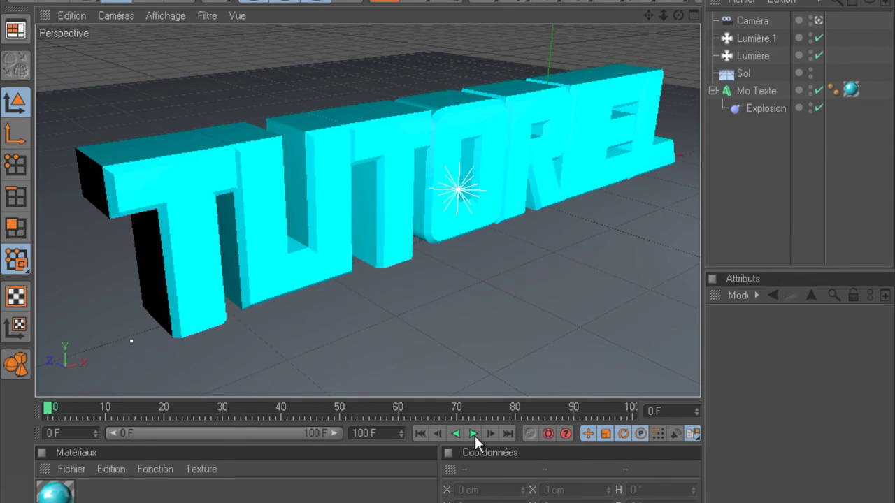
click(475, 435)
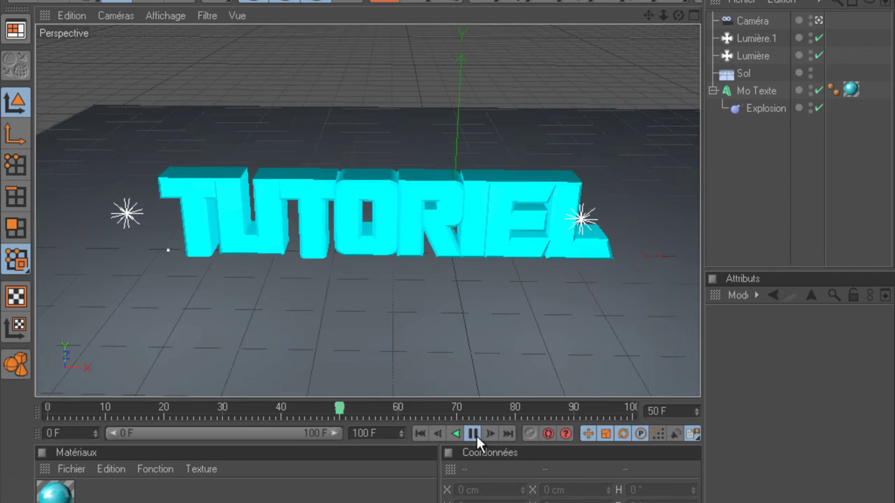
click(476, 434)
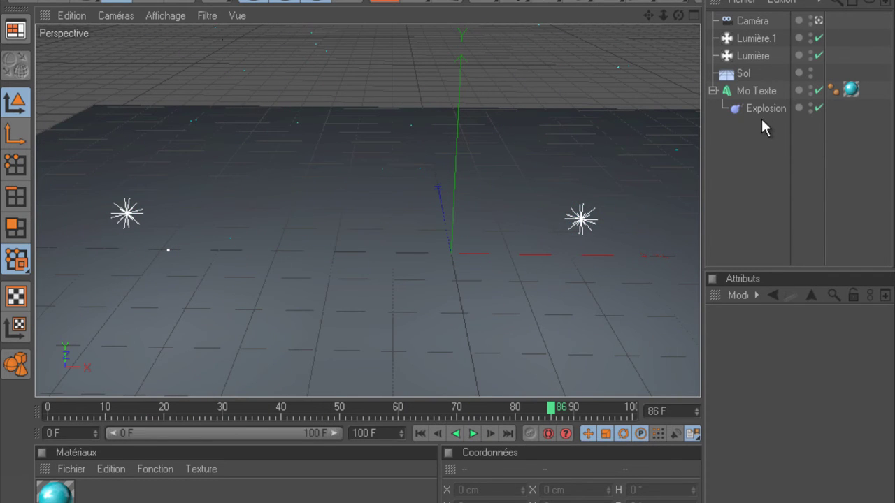
- At frame 55, set the Explosion deformer's Vitesse de rotation to 60°
click(764, 111)
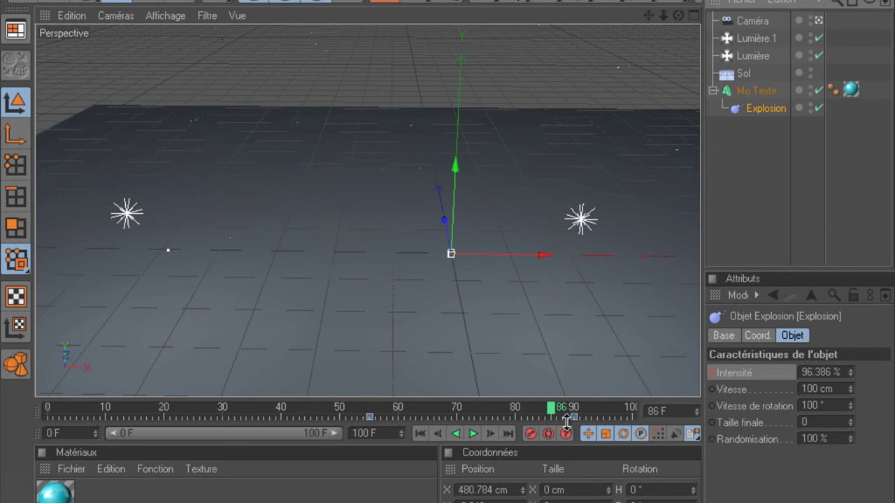
drag(552, 411, 363, 413)
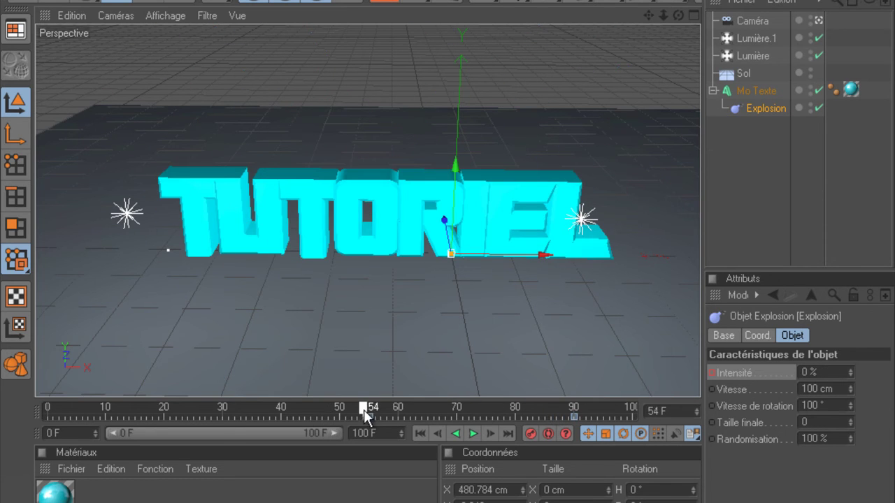
double_click(814, 405)
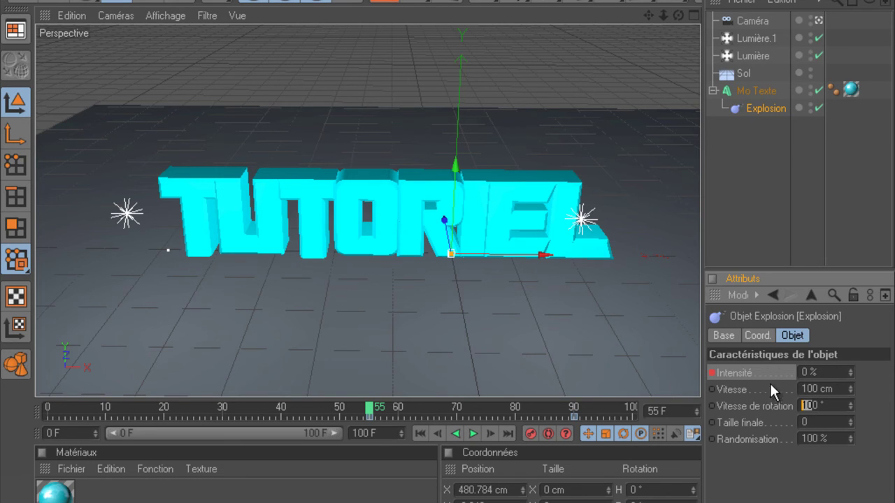
text(60)
key(Return)
- Play the animation from frame 0 to about frame 89 to review the explosion with its new rotation speed
drag(359, 411, 48, 412)
click(471, 434)
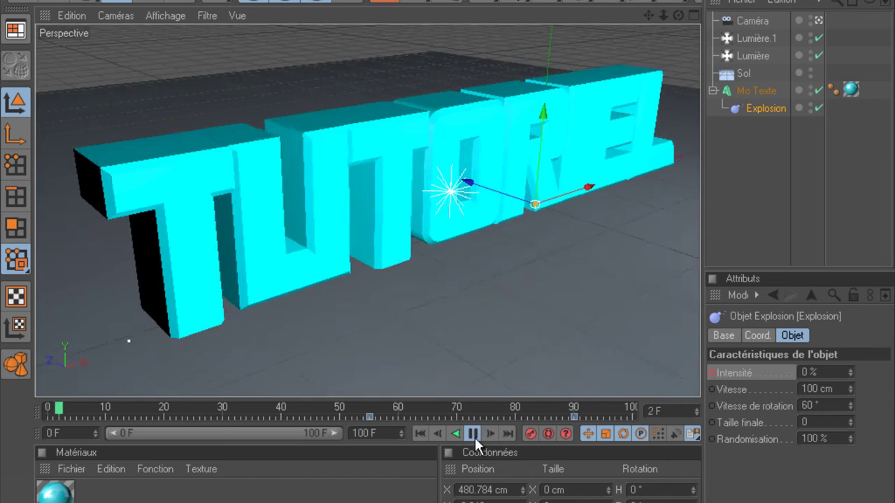
click(473, 434)
click(474, 434)
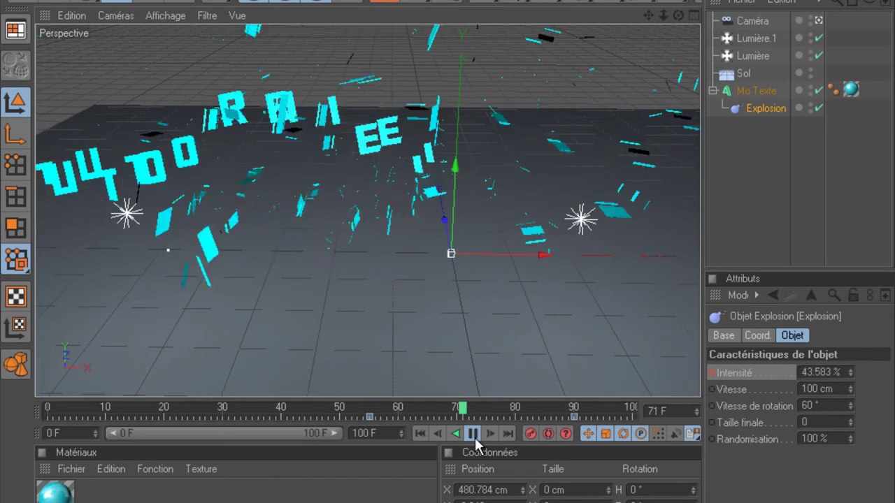
click(474, 435)
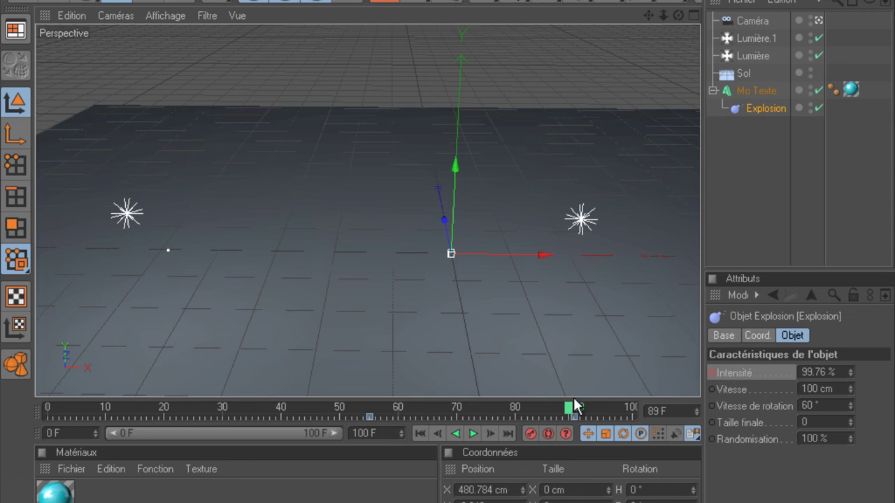
- Replay the animation from frame 0 and start rendering the full frame 0 to 100 sequence in the picture viewer
drag(572, 409, 16, 361)
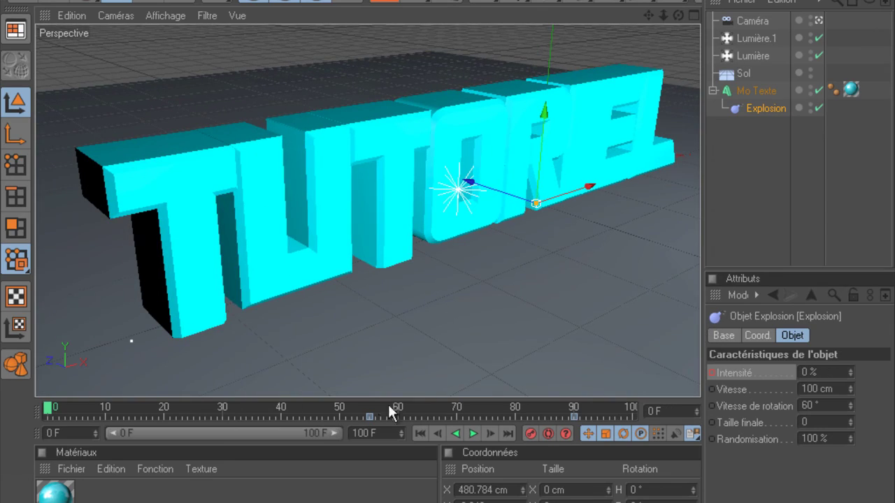
click(472, 434)
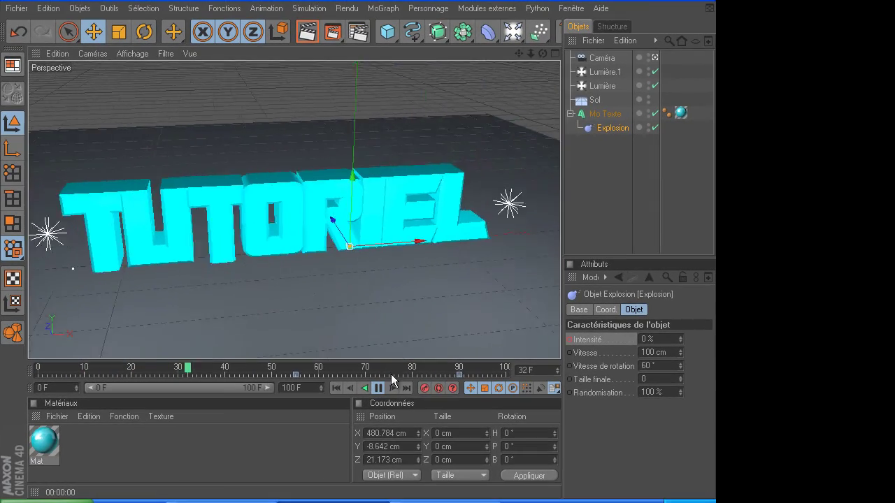
click(333, 33)
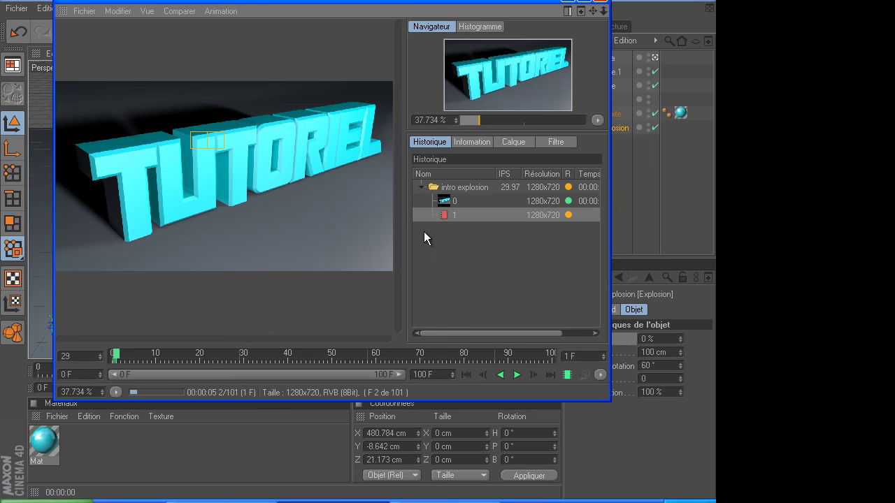
click(458, 502)
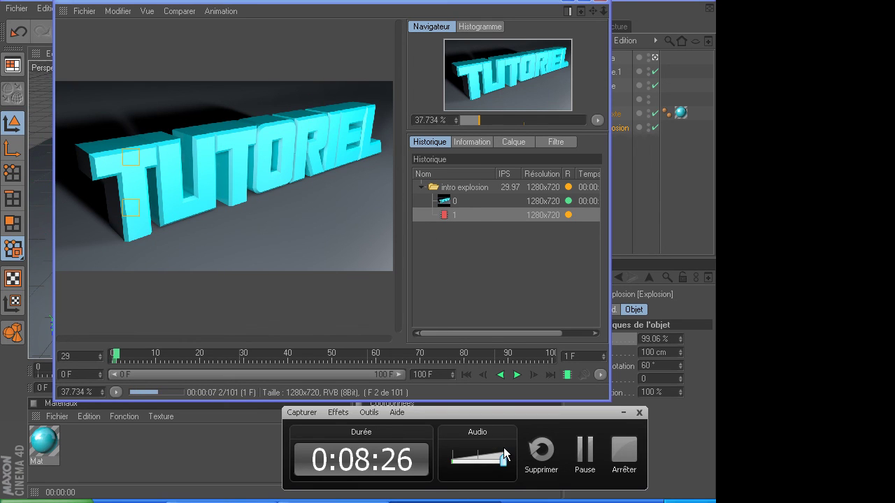